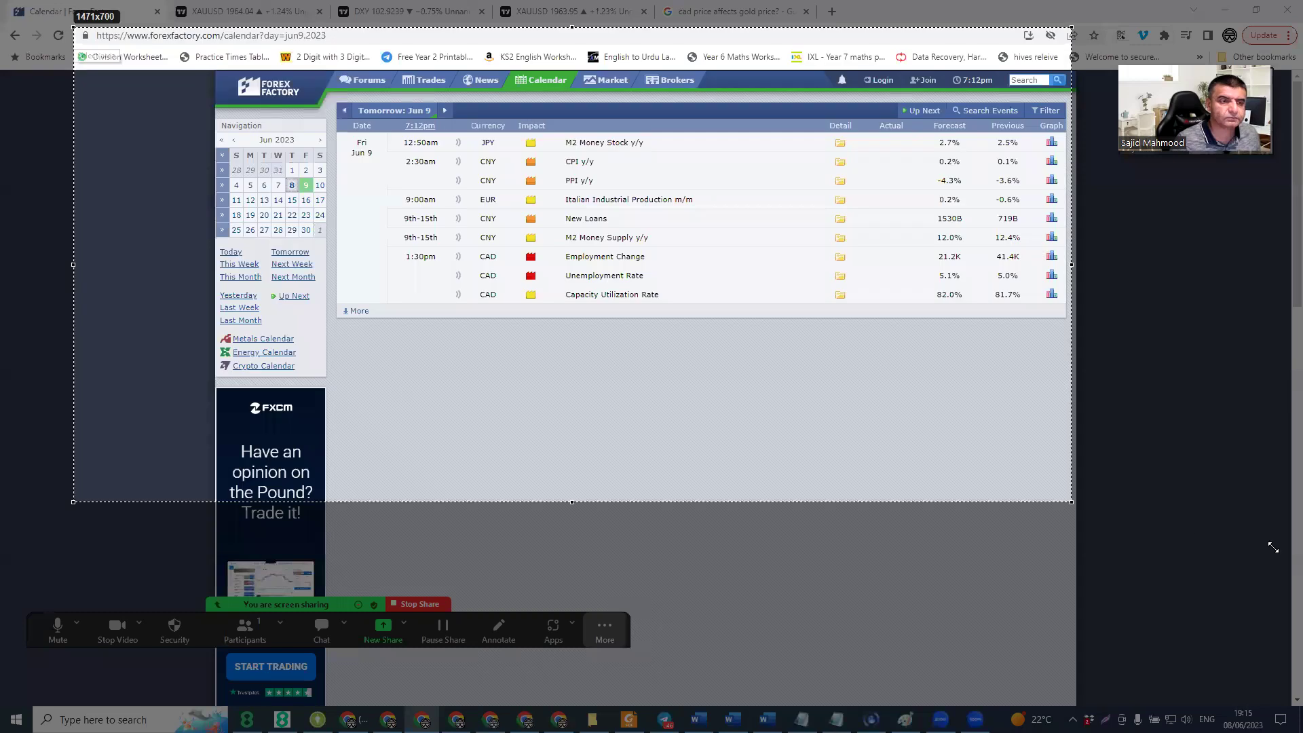
Step: Circle and strike through the two high-impact CAD events in a screen capture of the calendar, and discard the capture
{"action": "left_click_drag", "start_coordinate": [1071, 503], "coordinate": [1277, 546]}
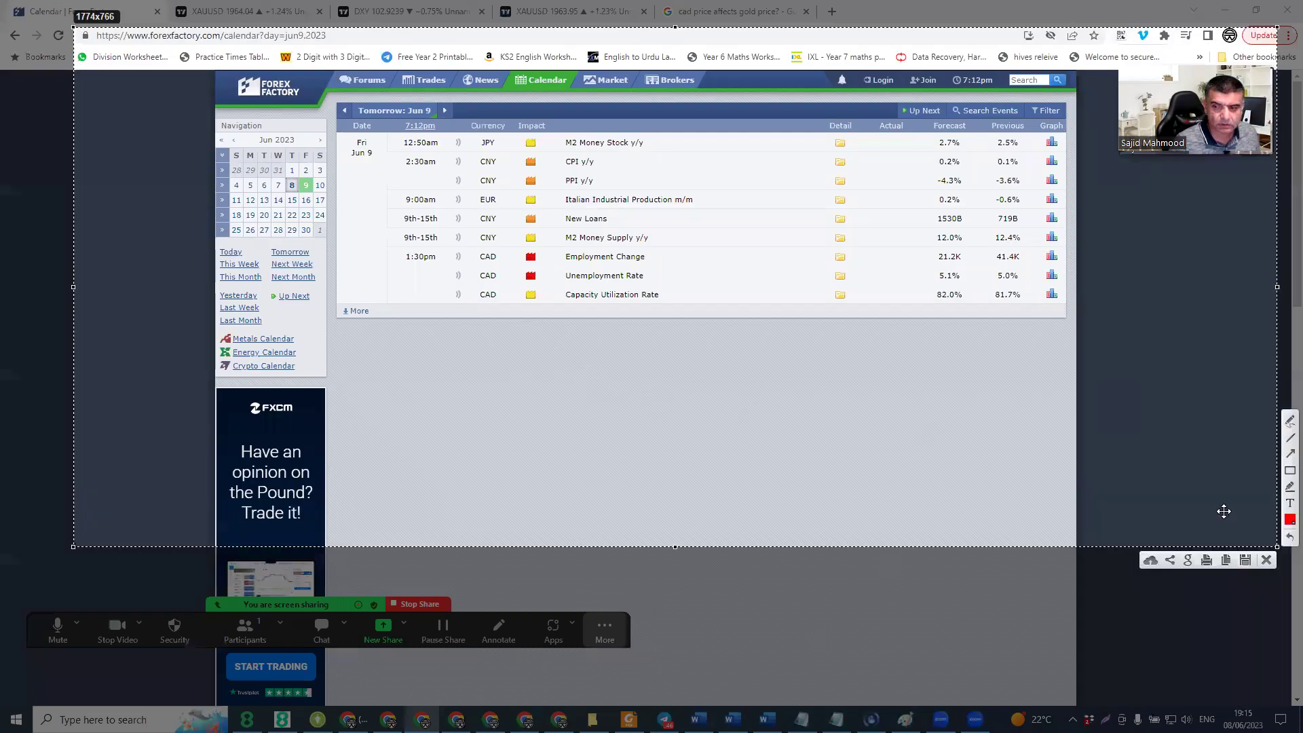
{"action": "mouse_move", "coordinate": [557, 251]}
{"action": "left_mouse_down"}
{"action": "mouse_move", "coordinate": [506, 239]}
{"action": "mouse_move", "coordinate": [513, 285]}
{"action": "mouse_move", "coordinate": [555, 244]}
{"action": "left_mouse_up"}
{"action": "left_click_drag", "start_coordinate": [472, 263], "coordinate": [633, 262]}
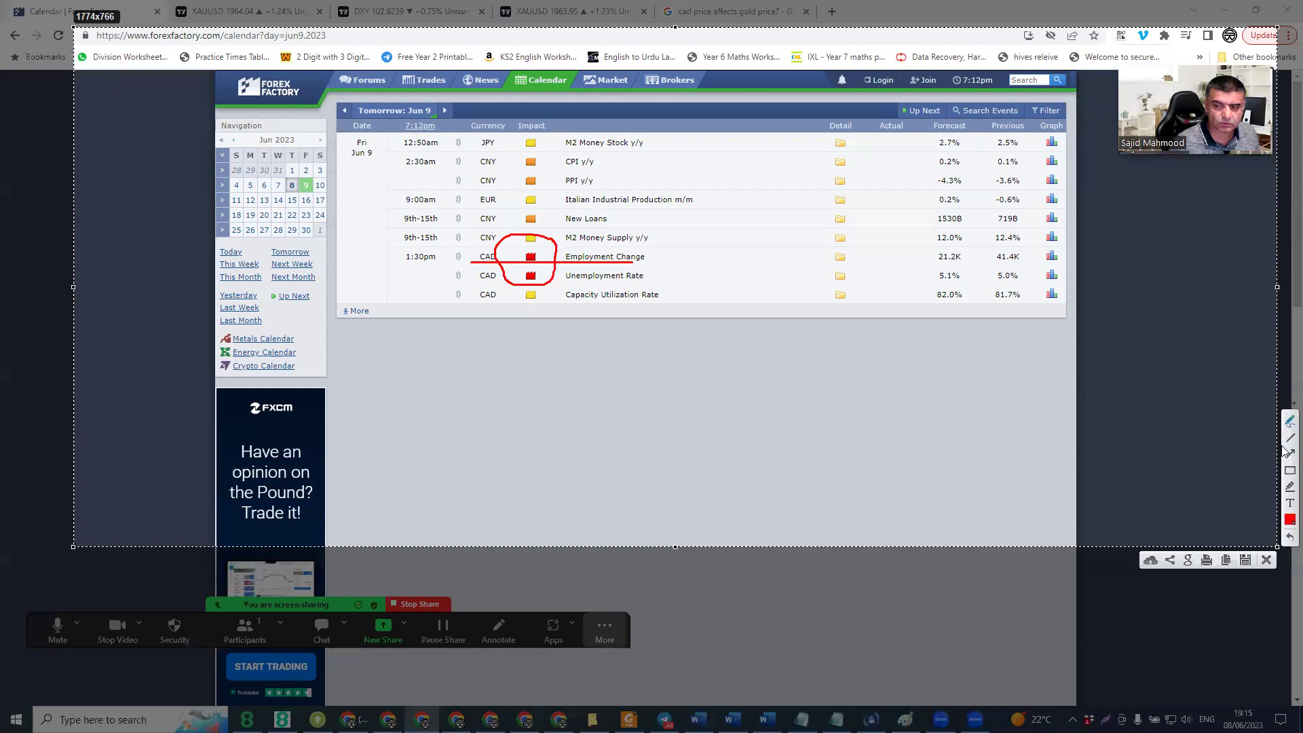
{"action": "left_click", "coordinate": [1266, 560]}
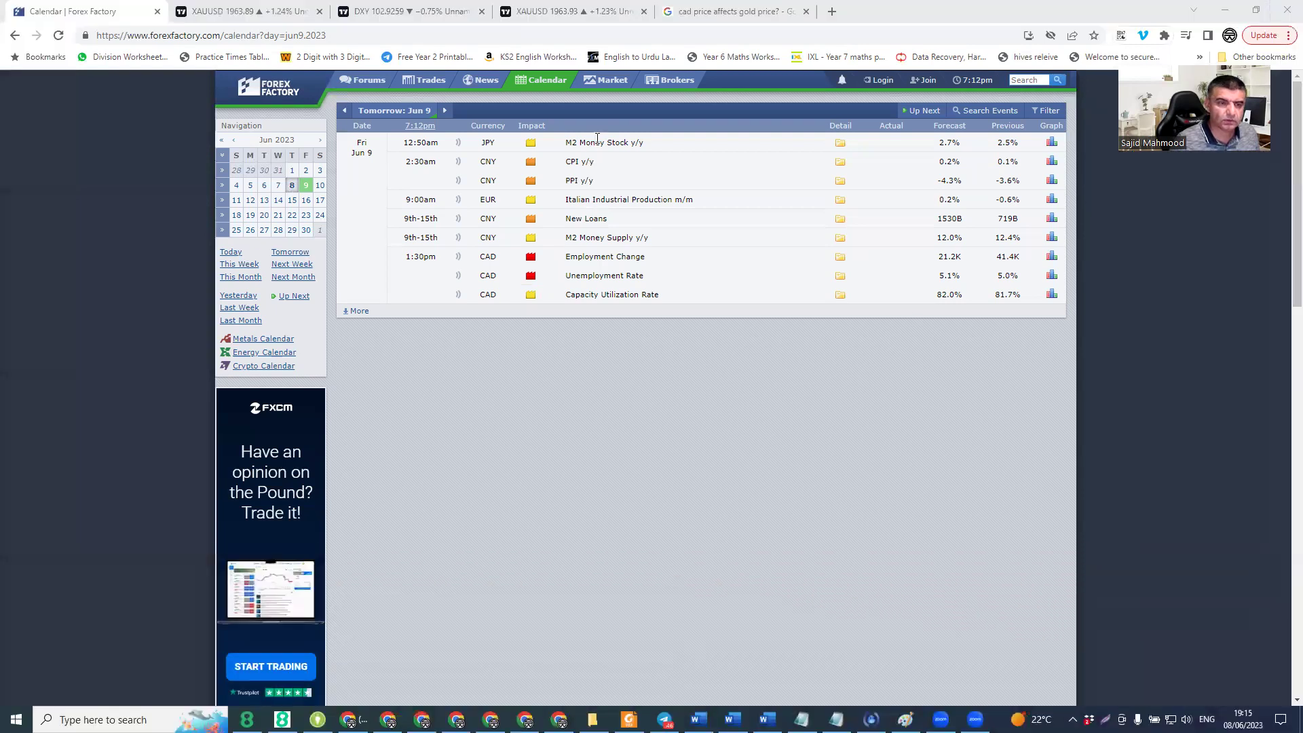
Step: Bring up the US Dollar Index (DXY) chart and view it on the daily timeframe
{"action": "mouse_move", "coordinate": [656, 4]}
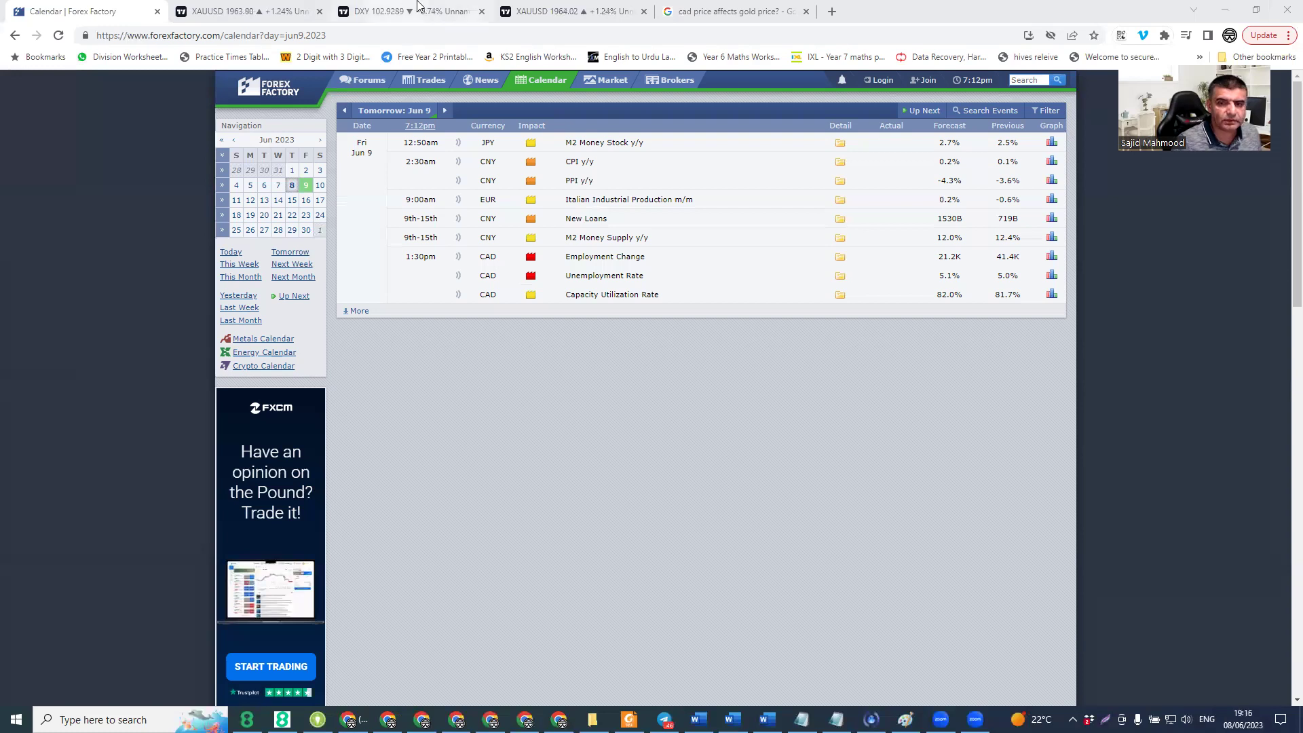
{"action": "left_click", "coordinate": [396, 8]}
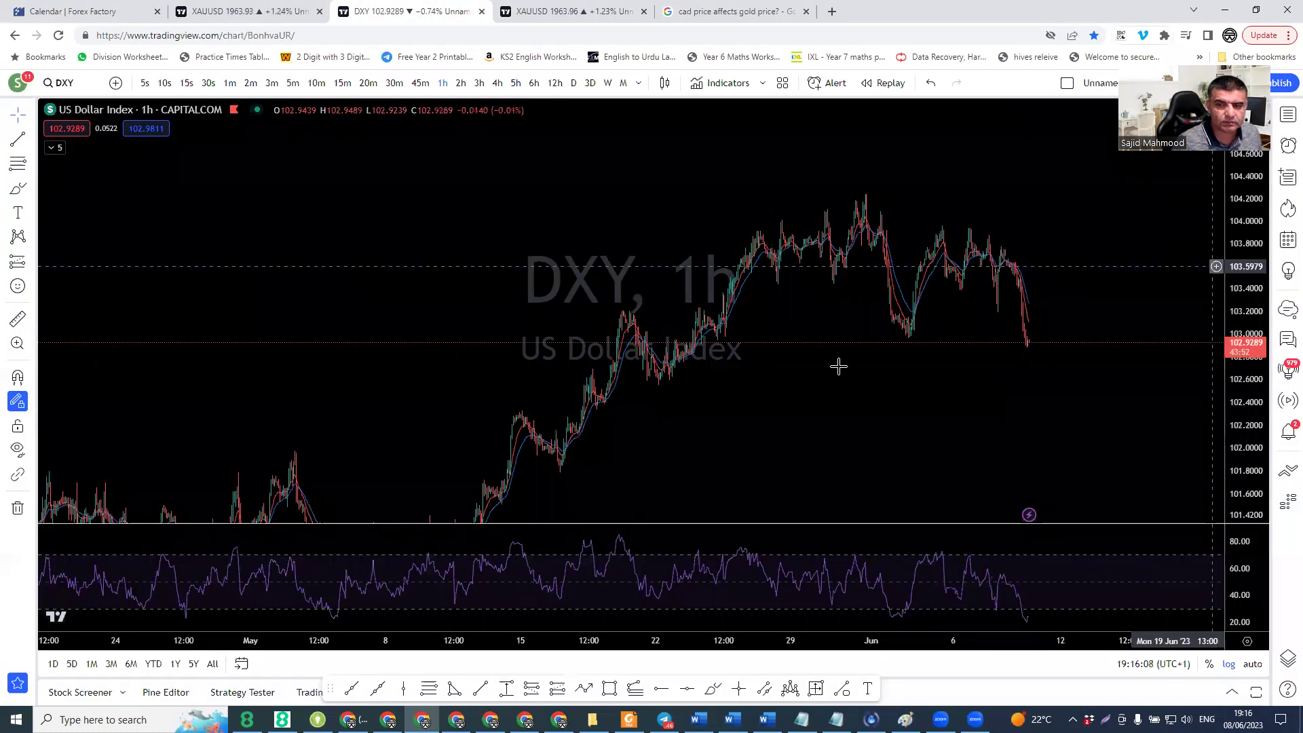
{"action": "scroll", "coordinate": [828, 367], "scroll_direction": "up", "scroll_amount": 5}
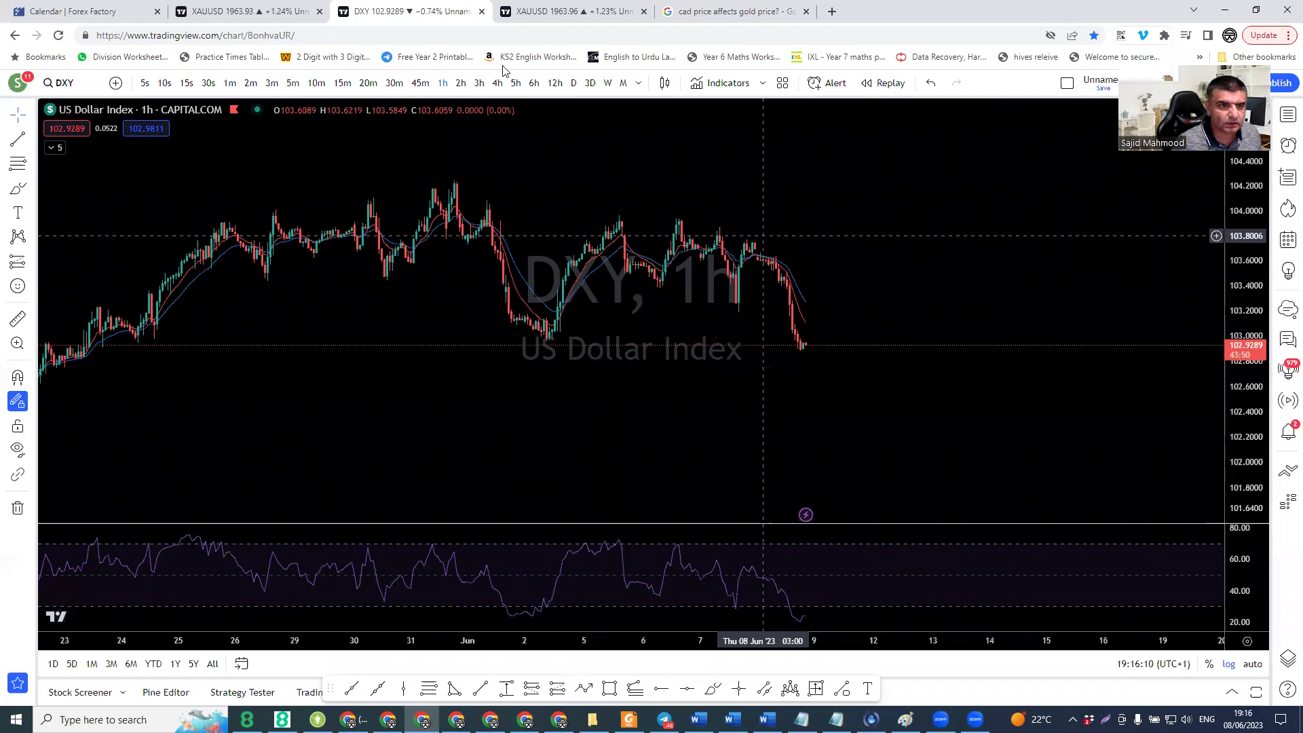
{"action": "left_click", "coordinate": [574, 82]}
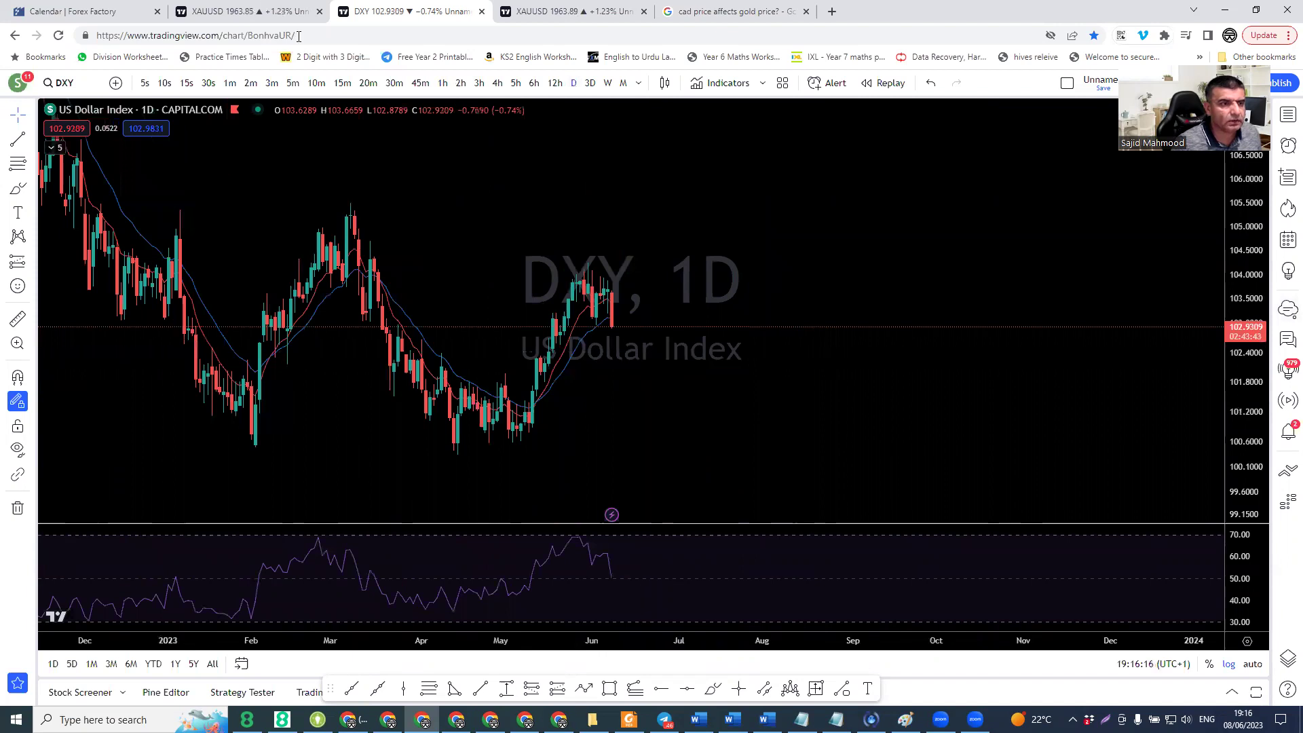
Step: Show the XAUUSD gold chart on the daily timeframe with the price scale fitted to the recent candles
{"action": "left_click", "coordinate": [263, 9]}
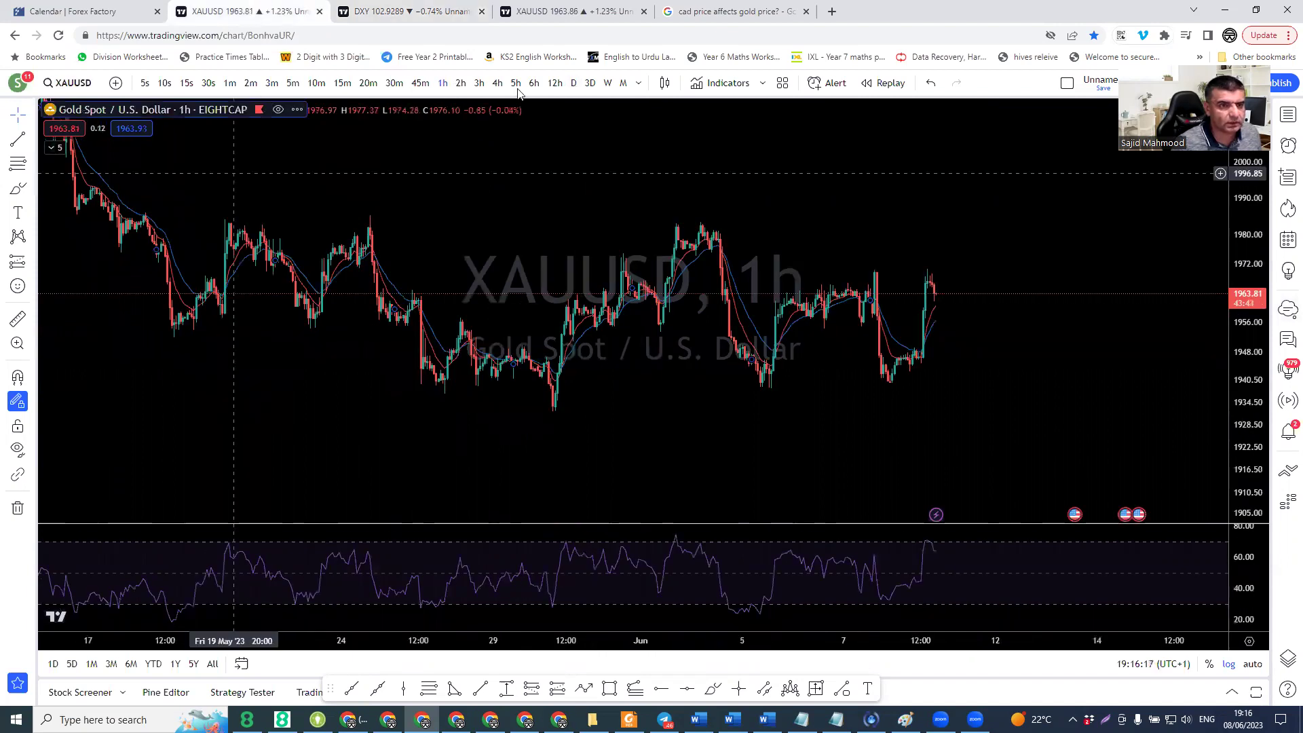
{"action": "left_click", "coordinate": [573, 83]}
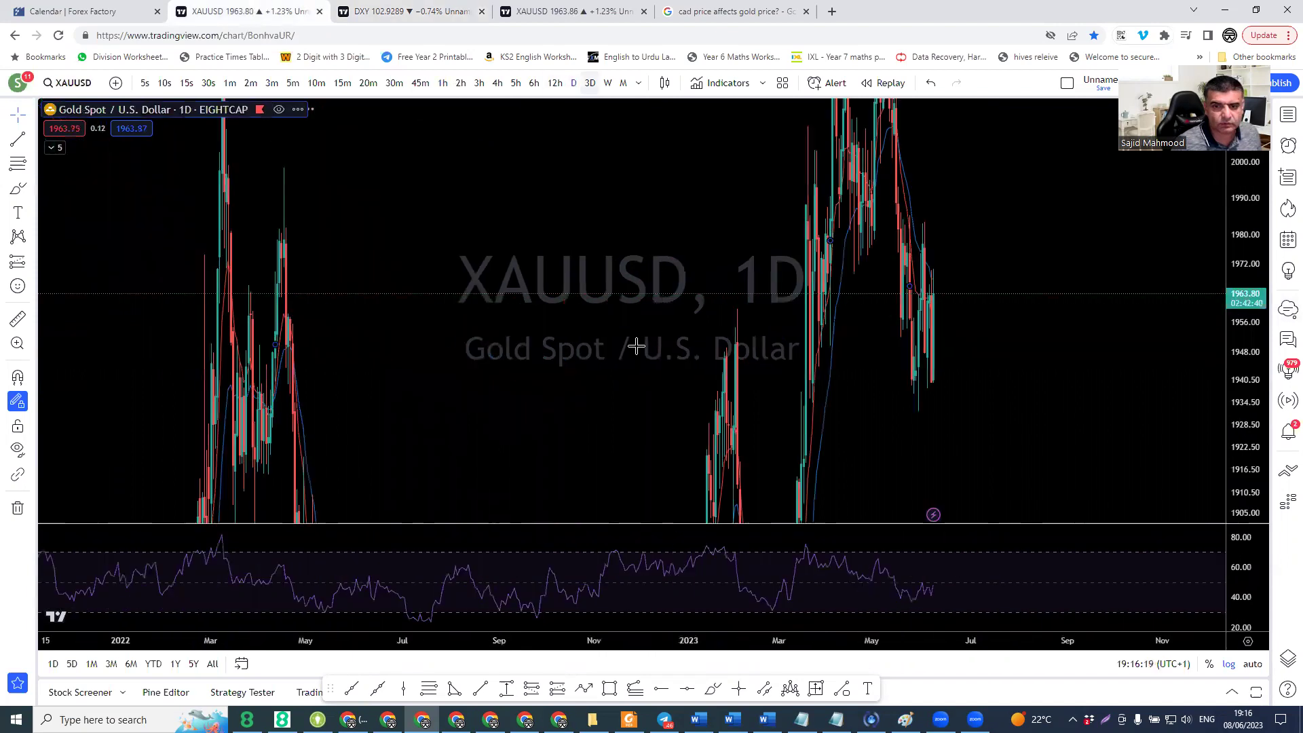
{"action": "double_click", "coordinate": [1261, 461]}
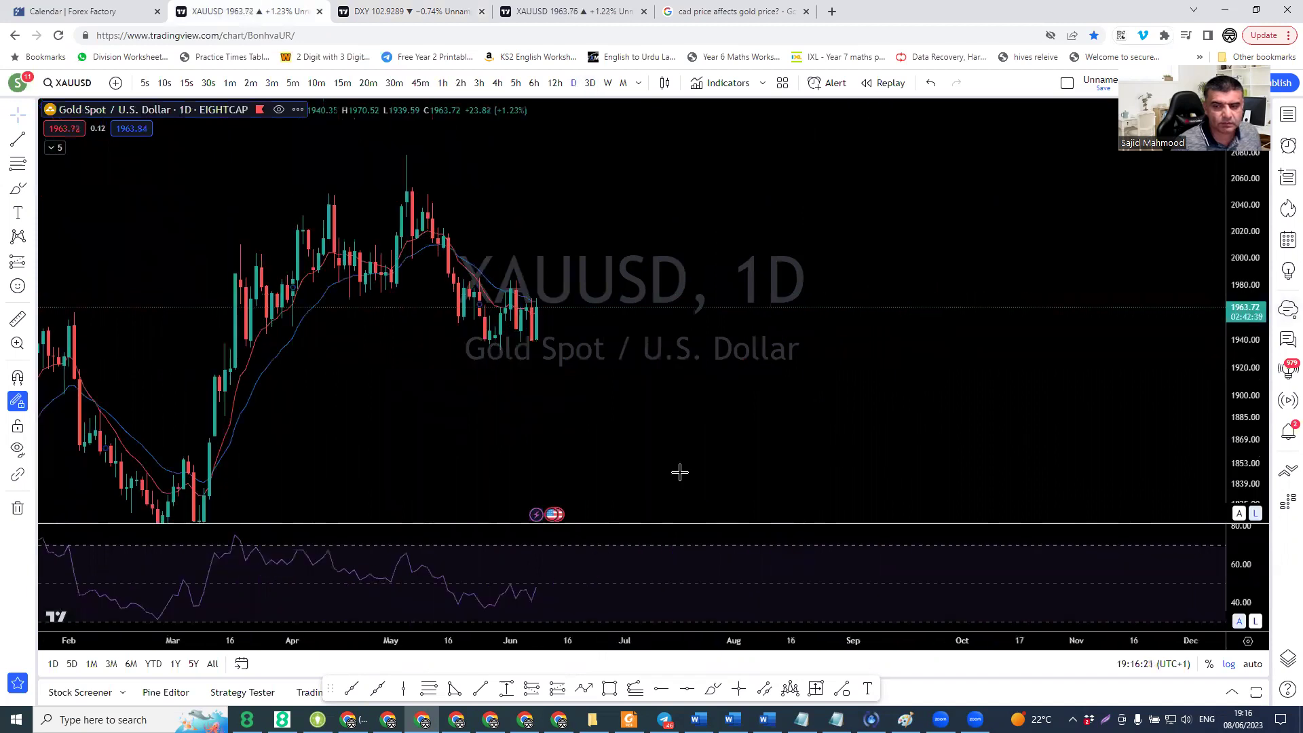
{"action": "scroll", "coordinate": [680, 472], "scroll_direction": "down", "scroll_amount": 2}
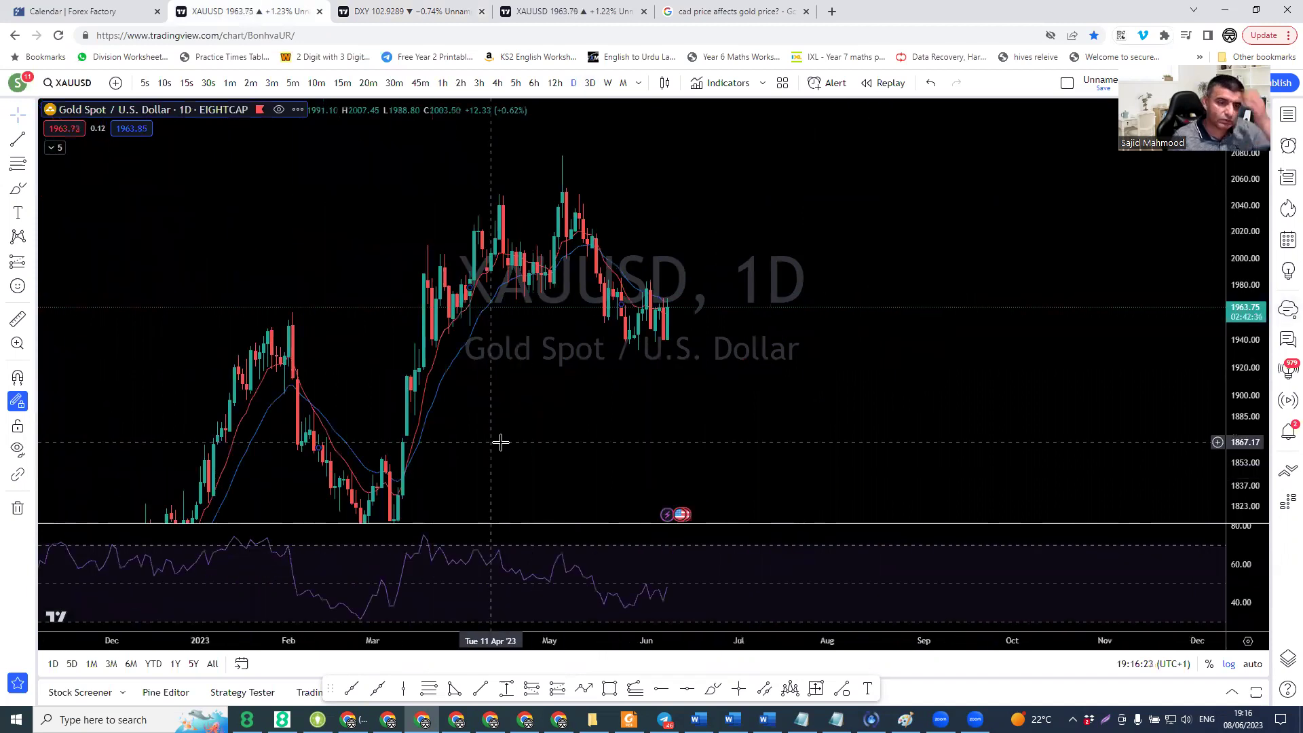
{"action": "scroll", "coordinate": [502, 442], "scroll_direction": "up", "scroll_amount": 1}
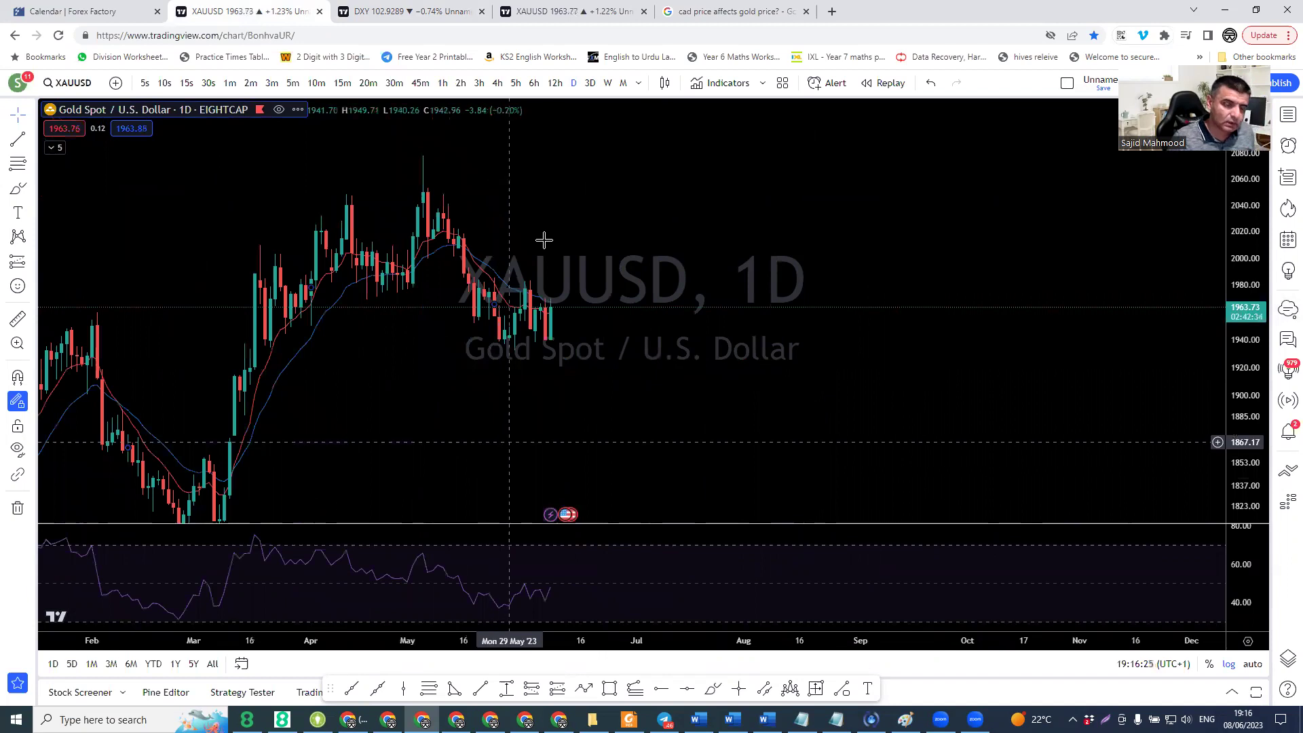
{"action": "left_click_drag", "start_coordinate": [819, 244], "coordinate": [1139, 246]}
Step: Return to the DXY chart, set it to the 1-hour timeframe and fit the price scale to the candles
{"action": "left_click", "coordinate": [407, 11]}
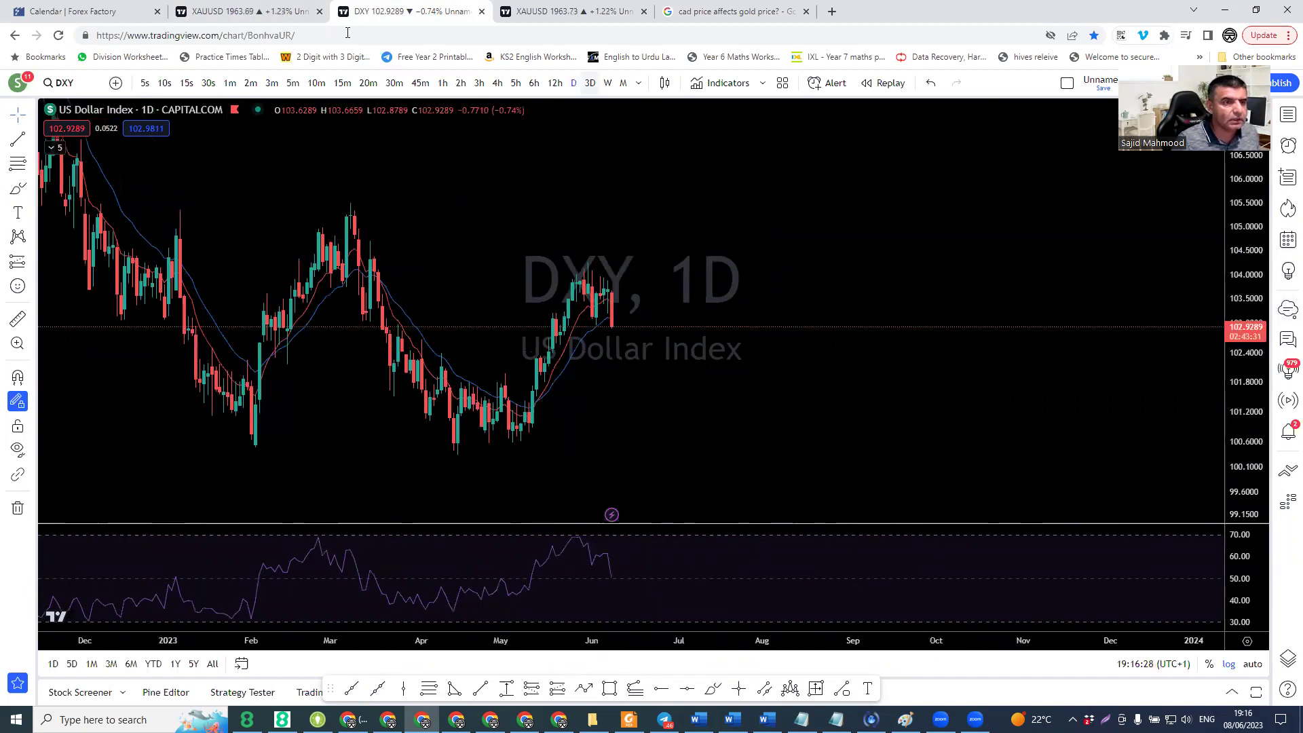
{"action": "left_click", "coordinate": [442, 83]}
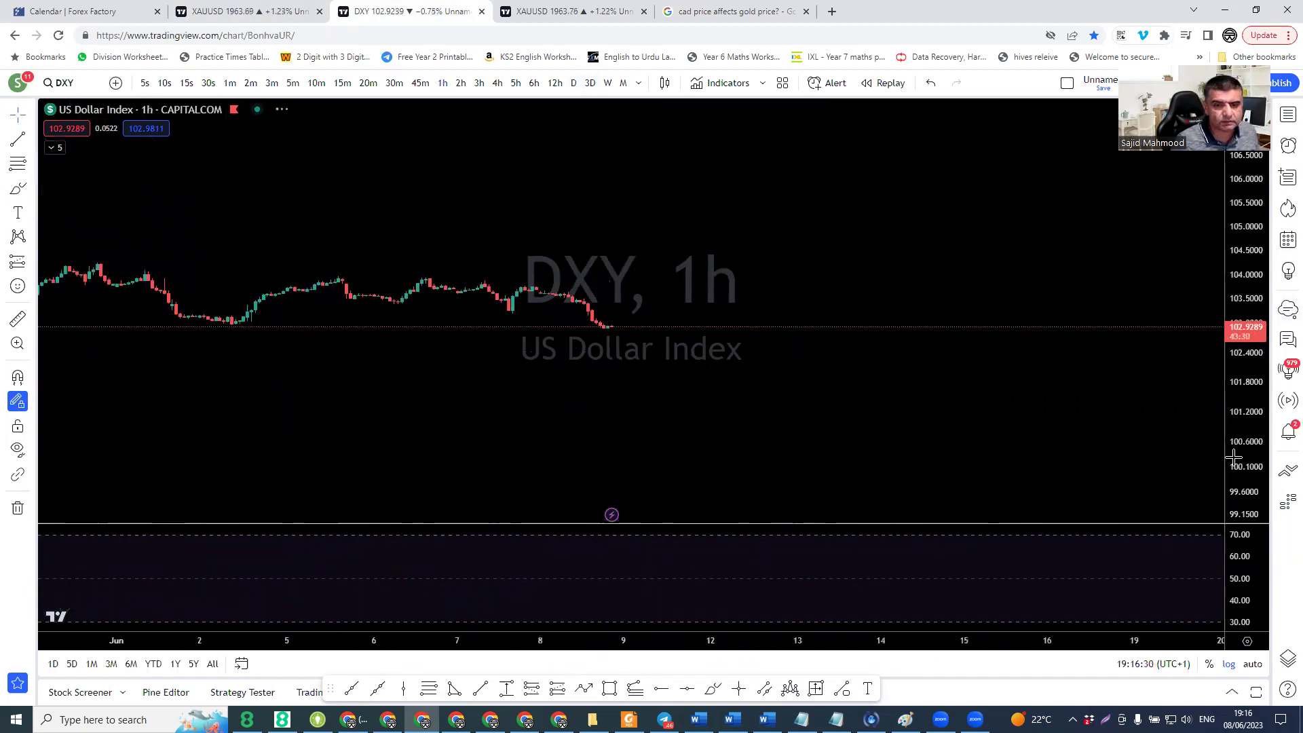
{"action": "left_click_drag", "start_coordinate": [1243, 193], "coordinate": [1243, 231]}
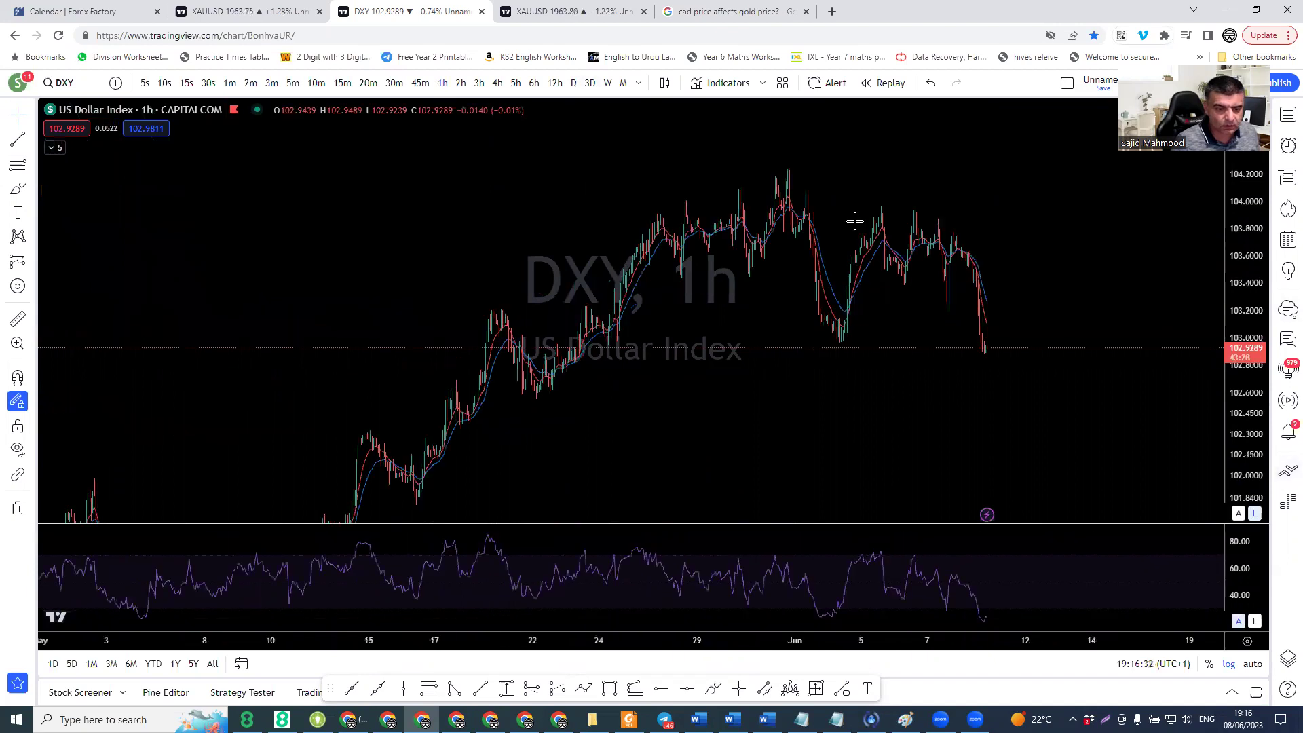
Step: Place a horizontal line at about 102.98 along the early-June low and brush a downward breakout path below the current price
{"action": "left_click", "coordinate": [690, 691]}
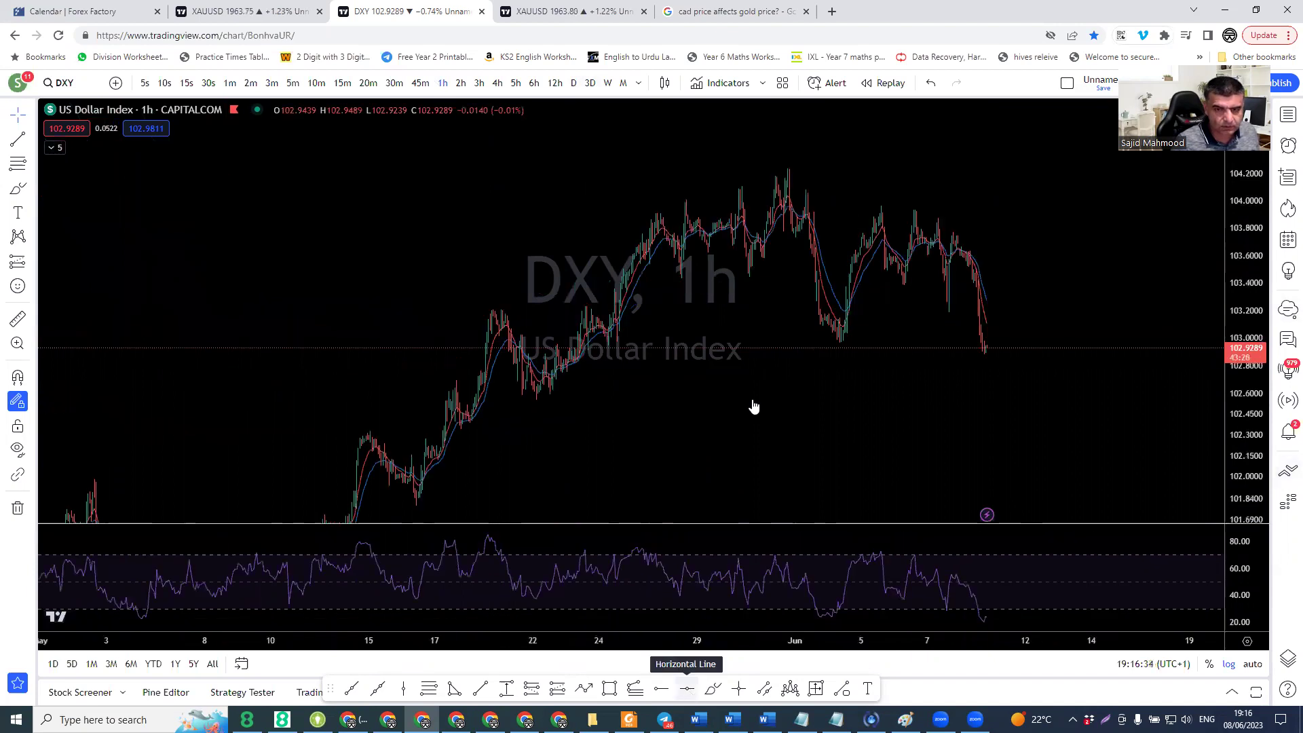
{"action": "left_click", "coordinate": [824, 339]}
{"action": "left_click", "coordinate": [713, 688]}
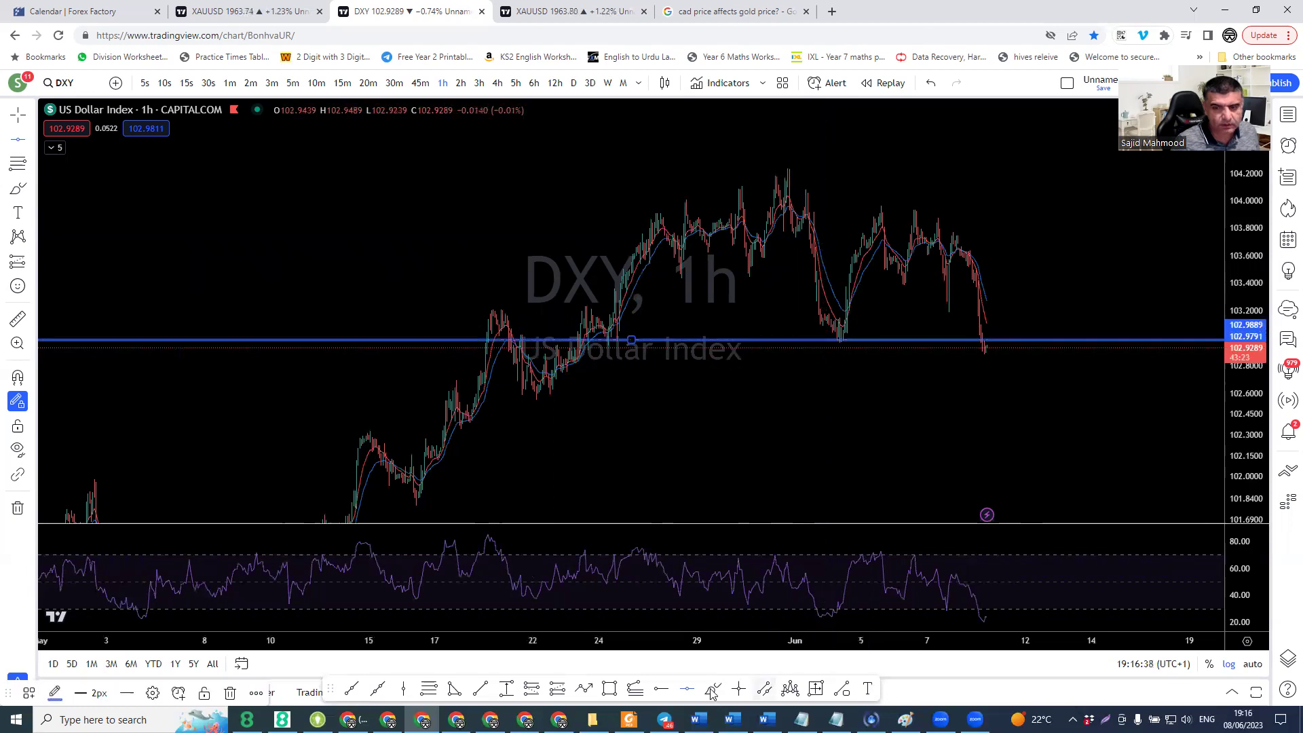
{"action": "mouse_move", "coordinate": [980, 344]}
{"action": "left_mouse_down"}
{"action": "mouse_move", "coordinate": [998, 340]}
{"action": "mouse_move", "coordinate": [1001, 490]}
{"action": "left_mouse_up"}
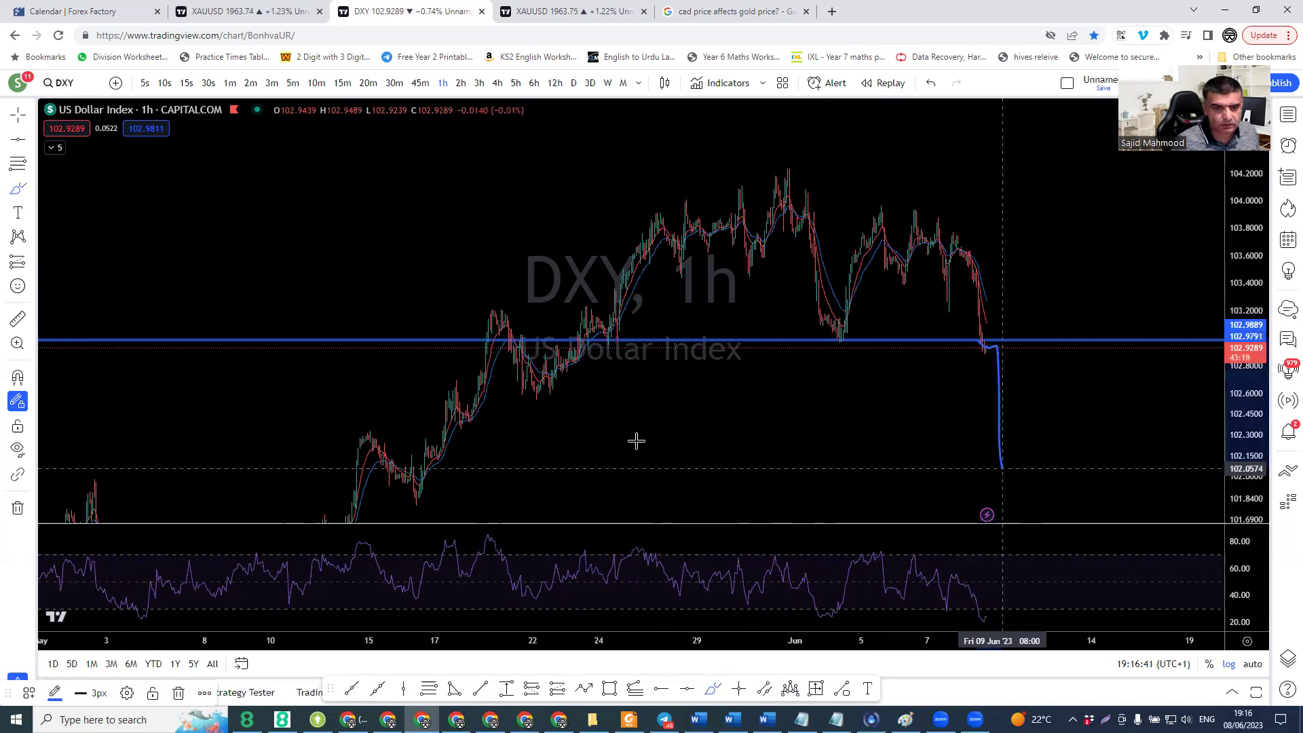
Step: Brush a lower support line along the 22 May lows at about 102.6, with rebound and renewed-drop paths around it
{"action": "left_click_drag", "start_coordinate": [494, 398], "coordinate": [1059, 395]}
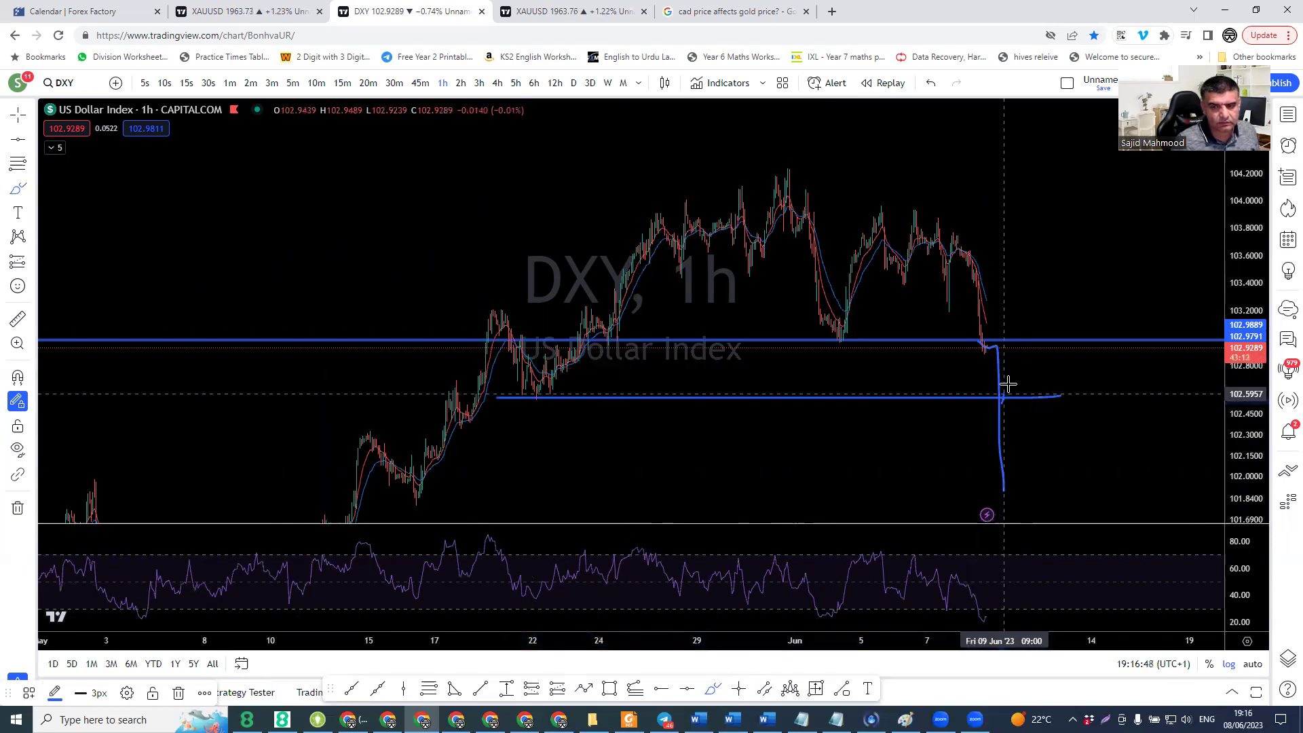
{"action": "left_click_drag", "start_coordinate": [1002, 401], "coordinate": [1010, 384]}
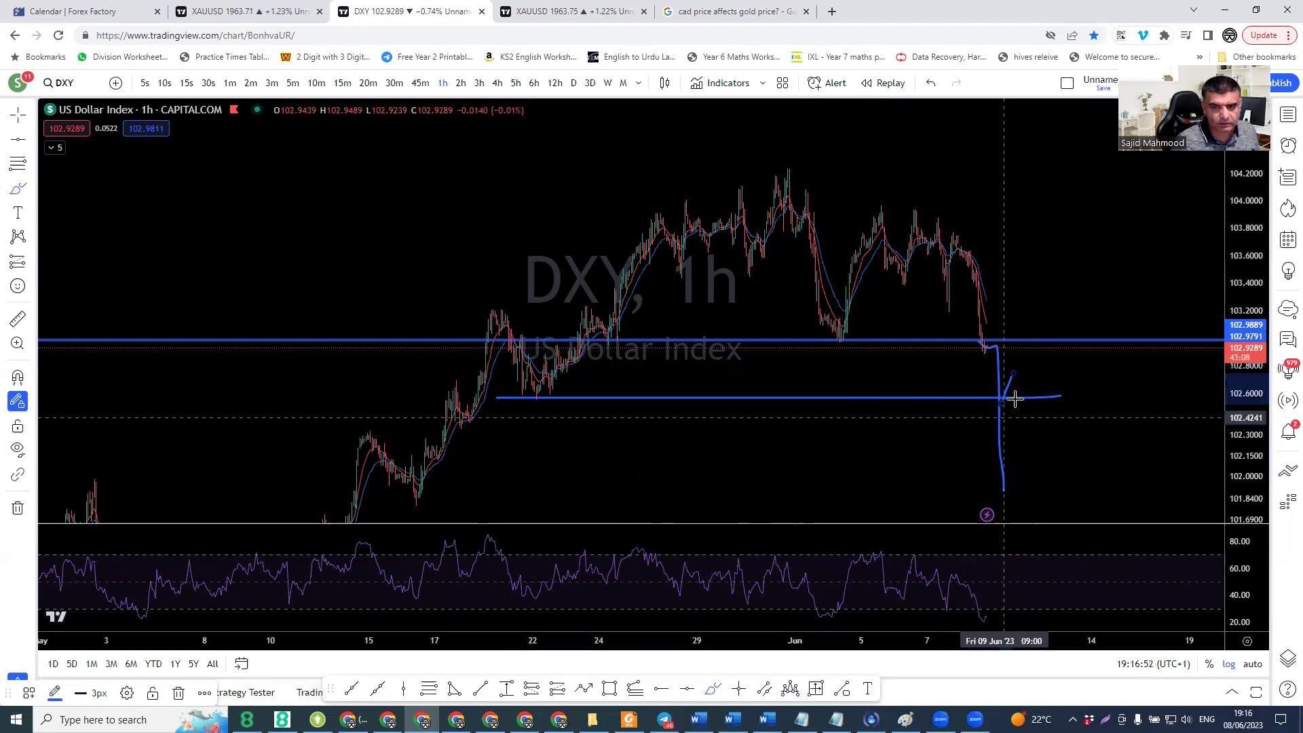
{"action": "left_click_drag", "start_coordinate": [1003, 438], "coordinate": [1036, 521]}
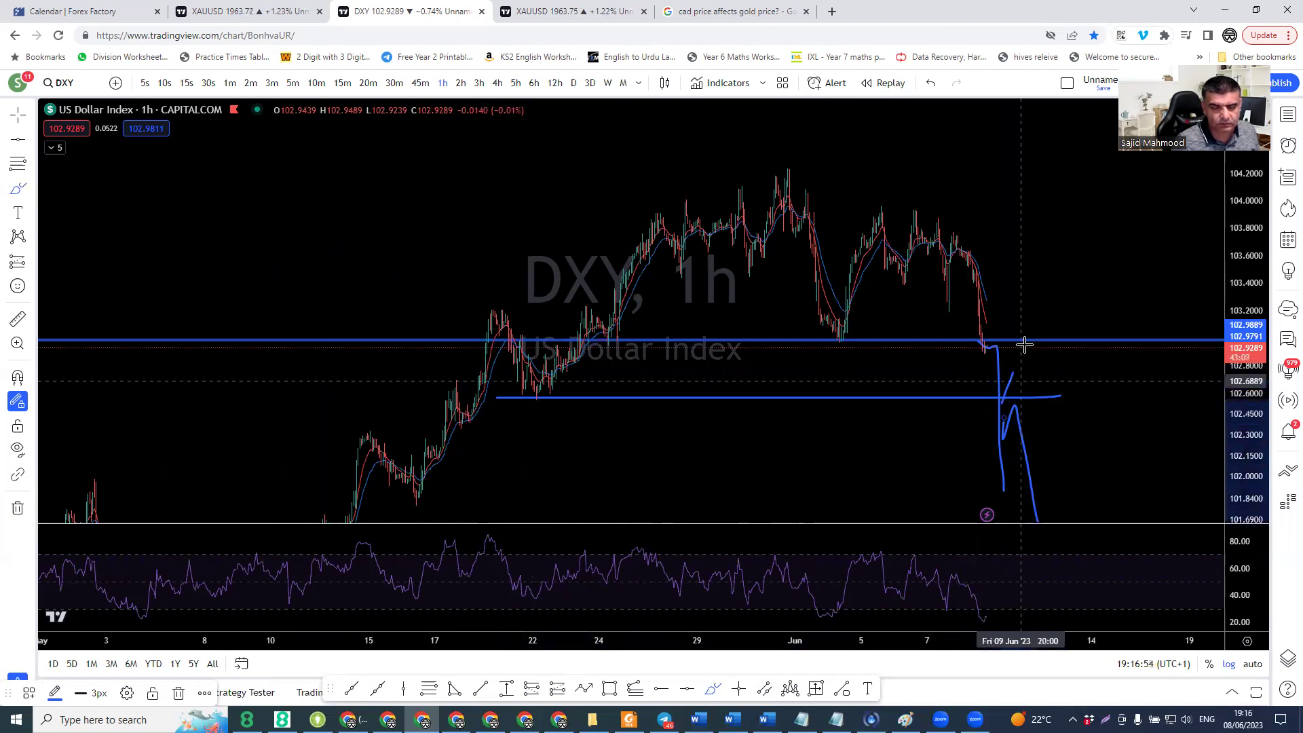
{"action": "left_click_drag", "start_coordinate": [1014, 370], "coordinate": [1024, 345]}
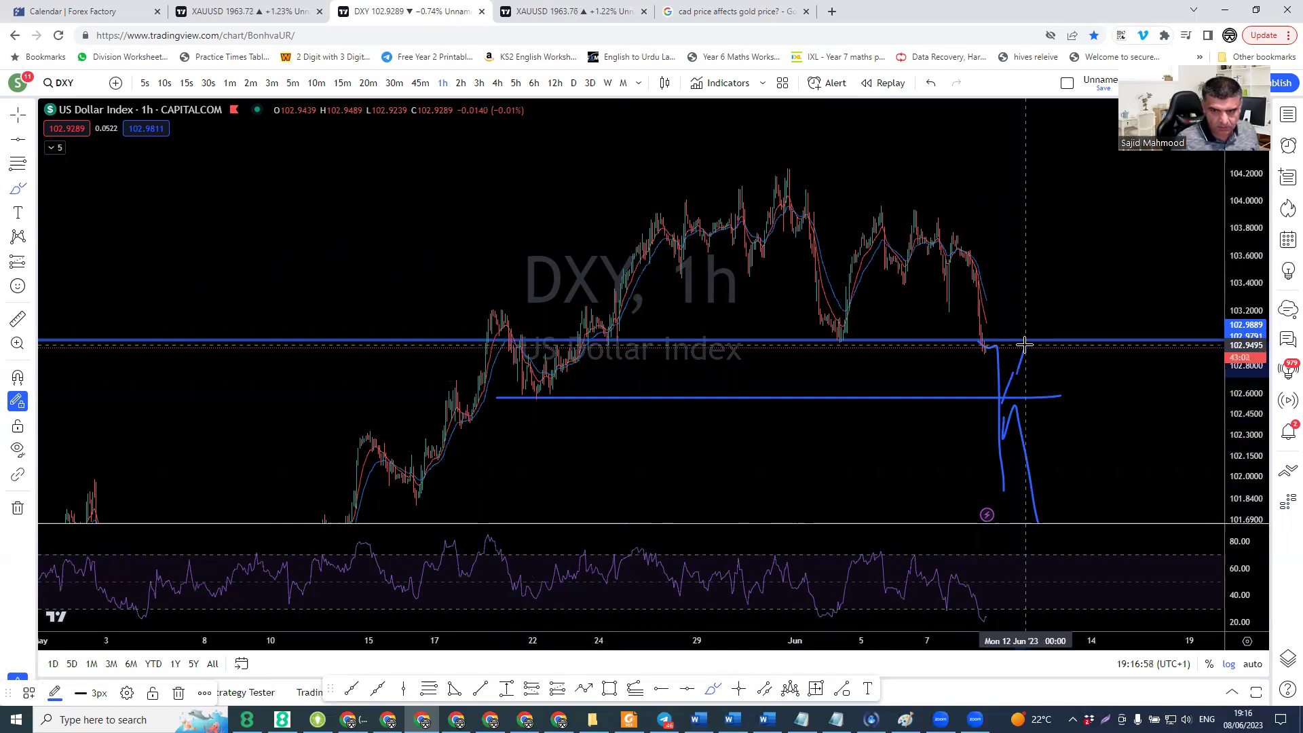
{"action": "left_click_drag", "start_coordinate": [1025, 344], "coordinate": [1038, 413]}
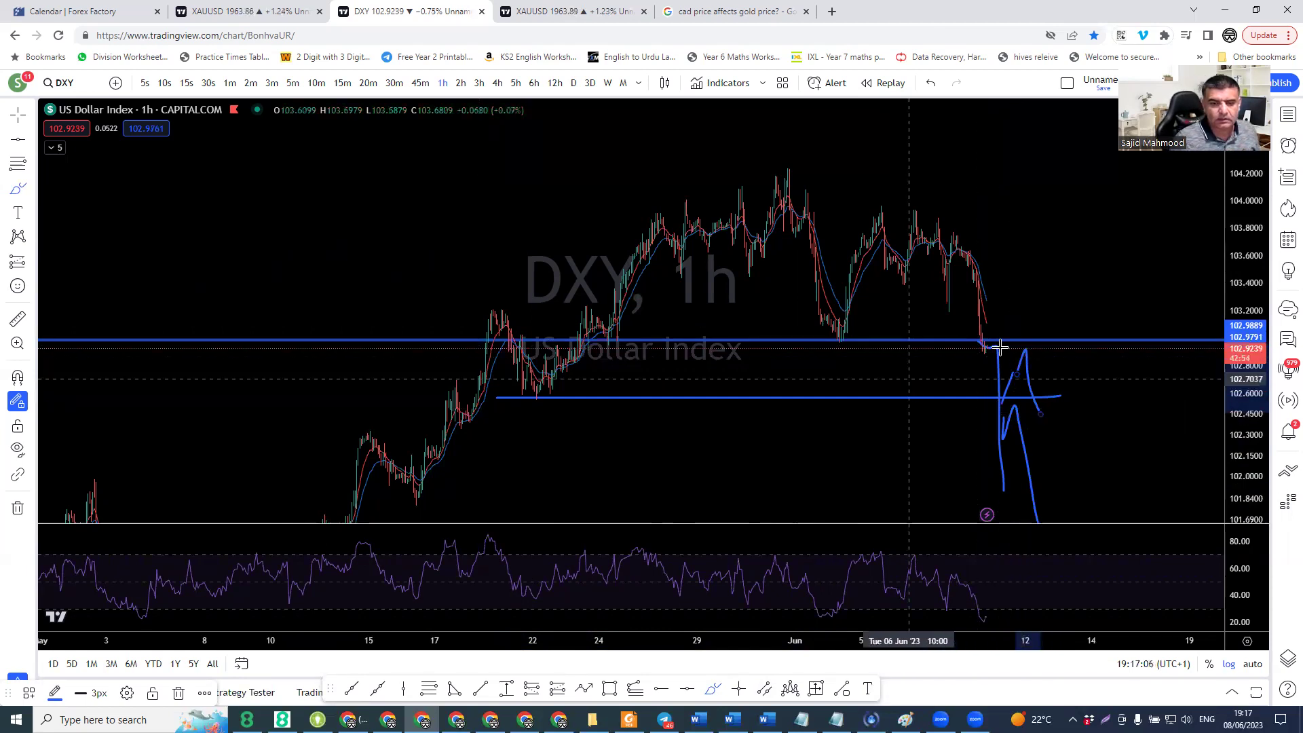
Step: Brush a short horizontal level just below the current price and remove all drawings from the DXY chart
{"action": "left_click", "coordinate": [1121, 354]}
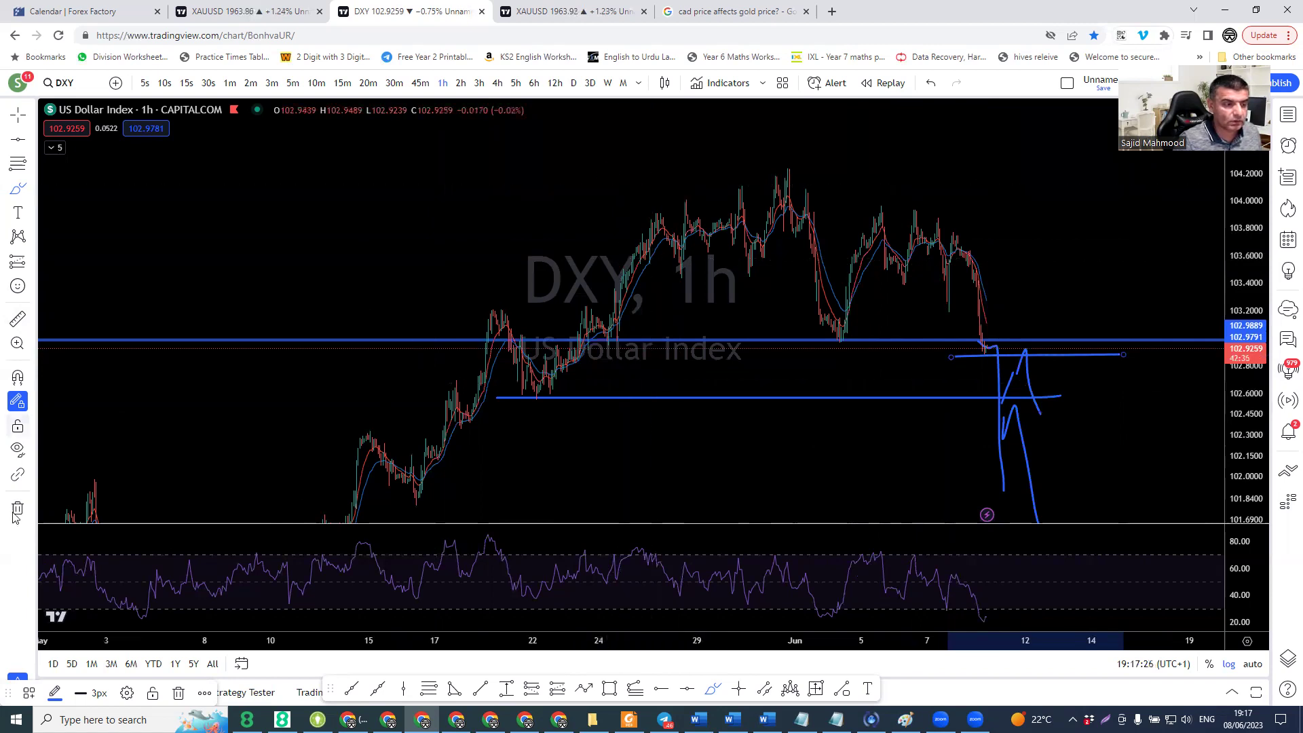
{"action": "left_click", "coordinate": [59, 503]}
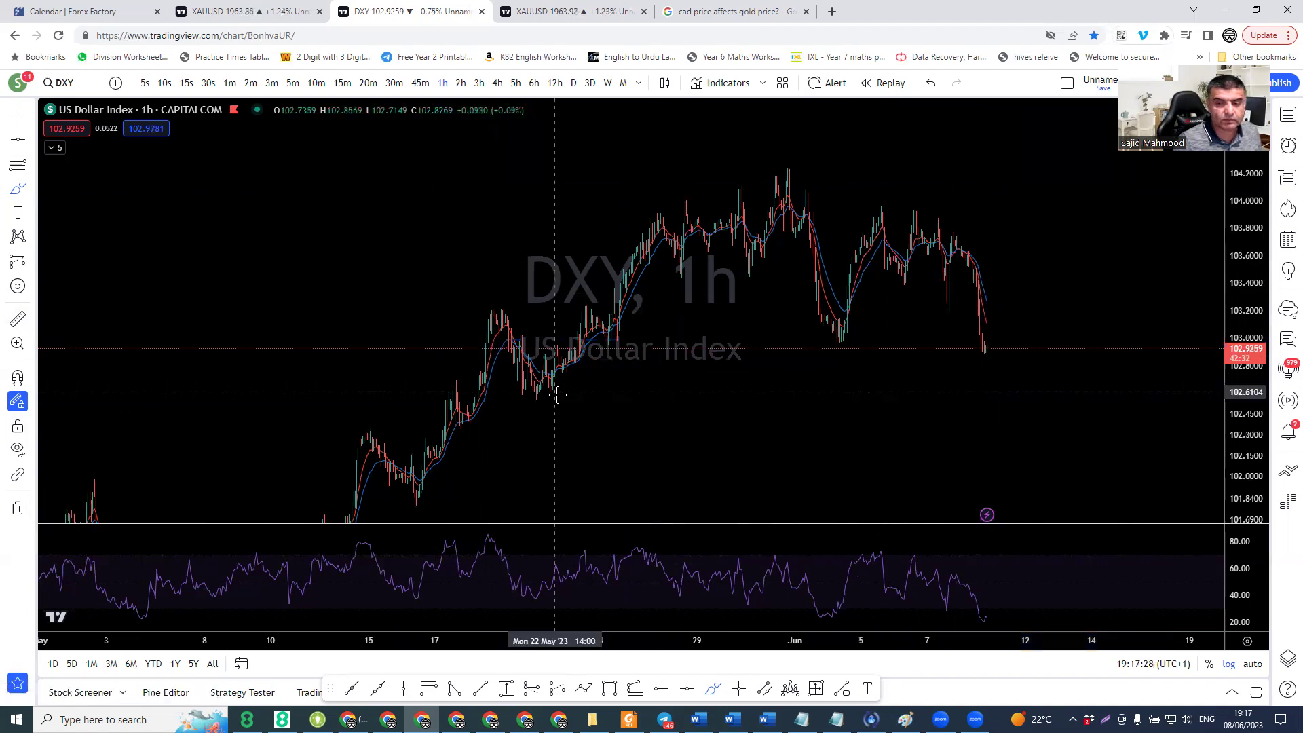
Step: Draw a support zone on the DXY chart with two horizontal lines at 102.9435 and 102.8999
{"action": "scroll", "coordinate": [559, 397], "scroll_direction": "up", "scroll_amount": 2}
{"action": "scroll", "coordinate": [559, 397], "scroll_direction": "up", "scroll_amount": 1}
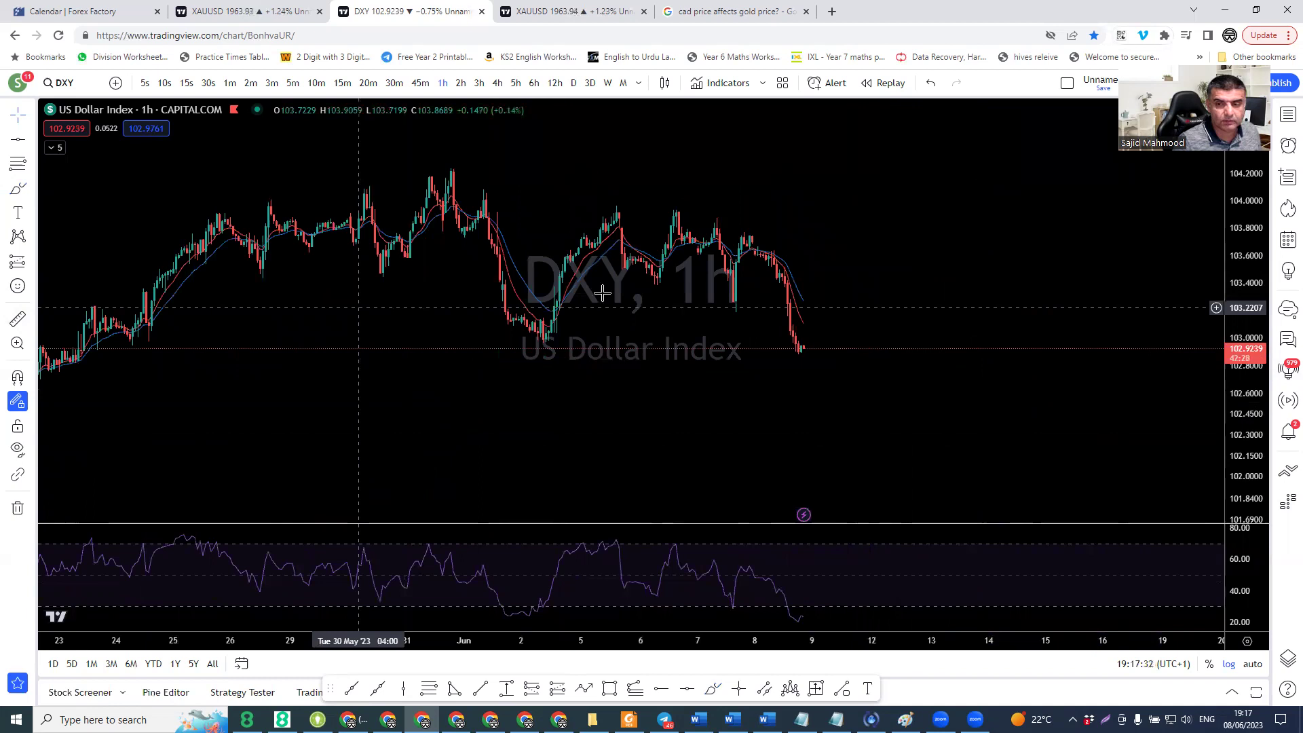
{"action": "scroll", "coordinate": [1239, 383], "scroll_direction": "left", "scroll_amount": 5}
{"action": "scroll", "coordinate": [1234, 366], "scroll_direction": "up", "scroll_amount": 2}
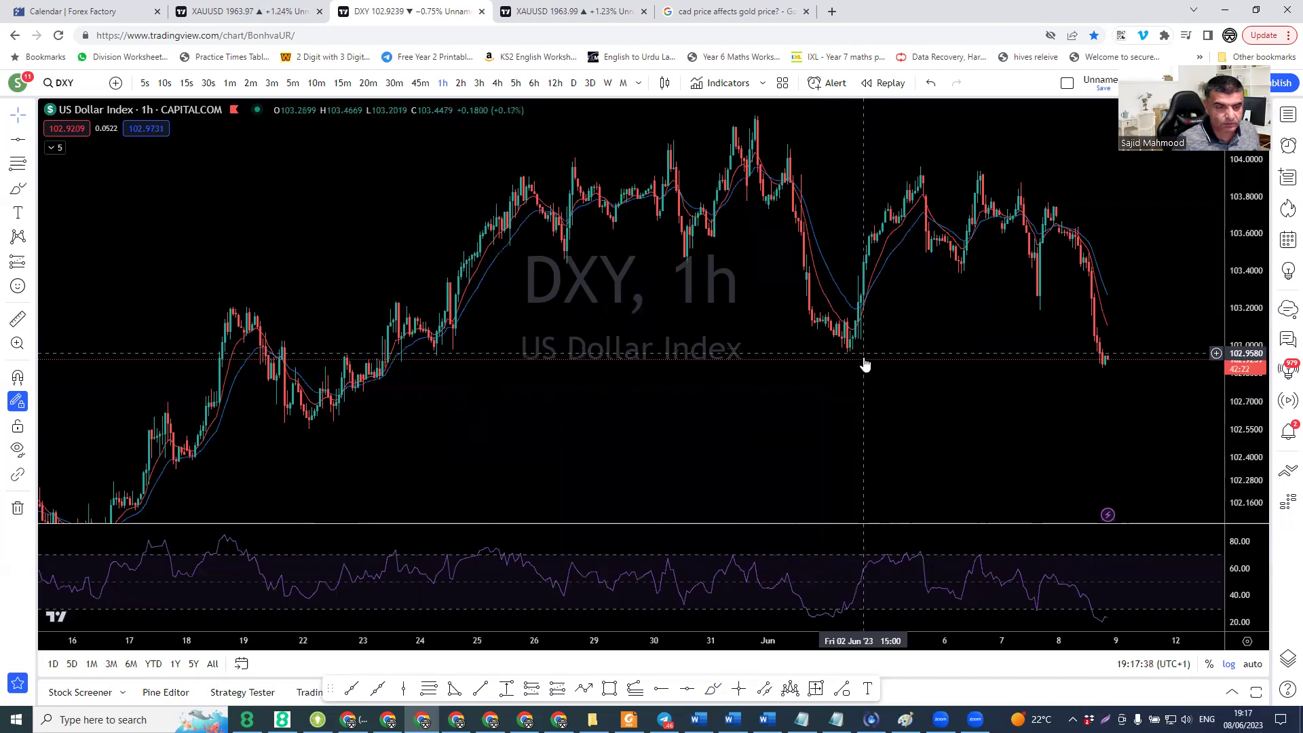
{"action": "left_click", "coordinate": [450, 360]}
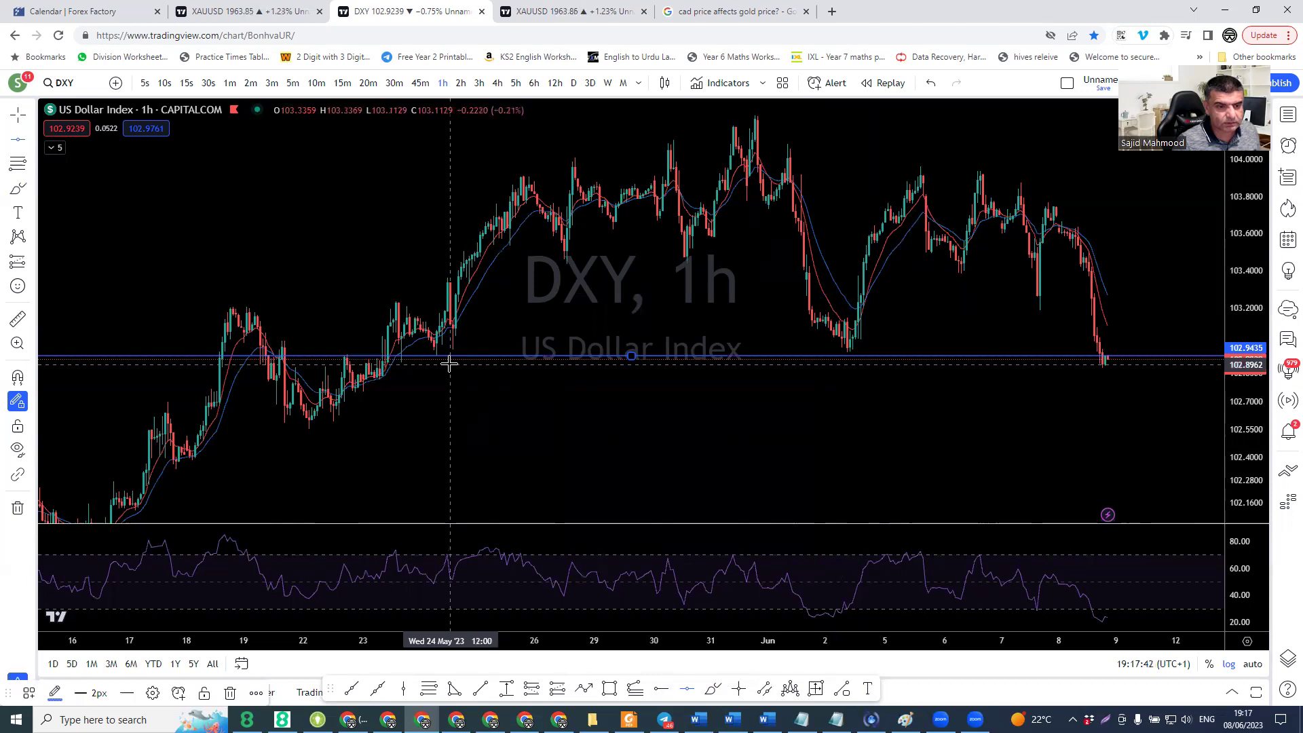
{"action": "left_click", "coordinate": [366, 363]}
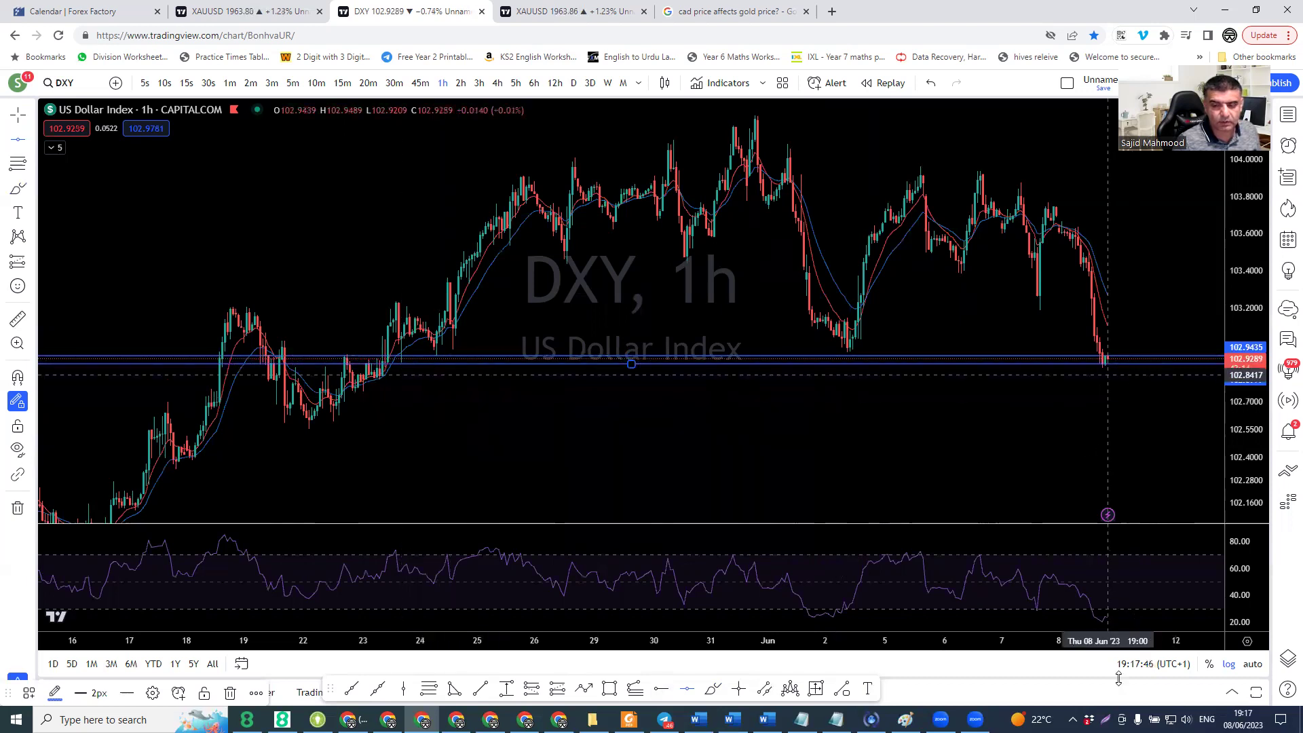
Step: Brush an ellipse around the latest low of the lower indicator and sketch its possible rebound and pullback paths
{"action": "left_click", "coordinate": [714, 691]}
{"action": "mouse_move", "coordinate": [1115, 593]}
{"action": "left_mouse_down"}
{"action": "mouse_move", "coordinate": [1143, 605]}
{"action": "mouse_move", "coordinate": [1137, 619]}
{"action": "mouse_move", "coordinate": [1103, 617]}
{"action": "left_mouse_up"}
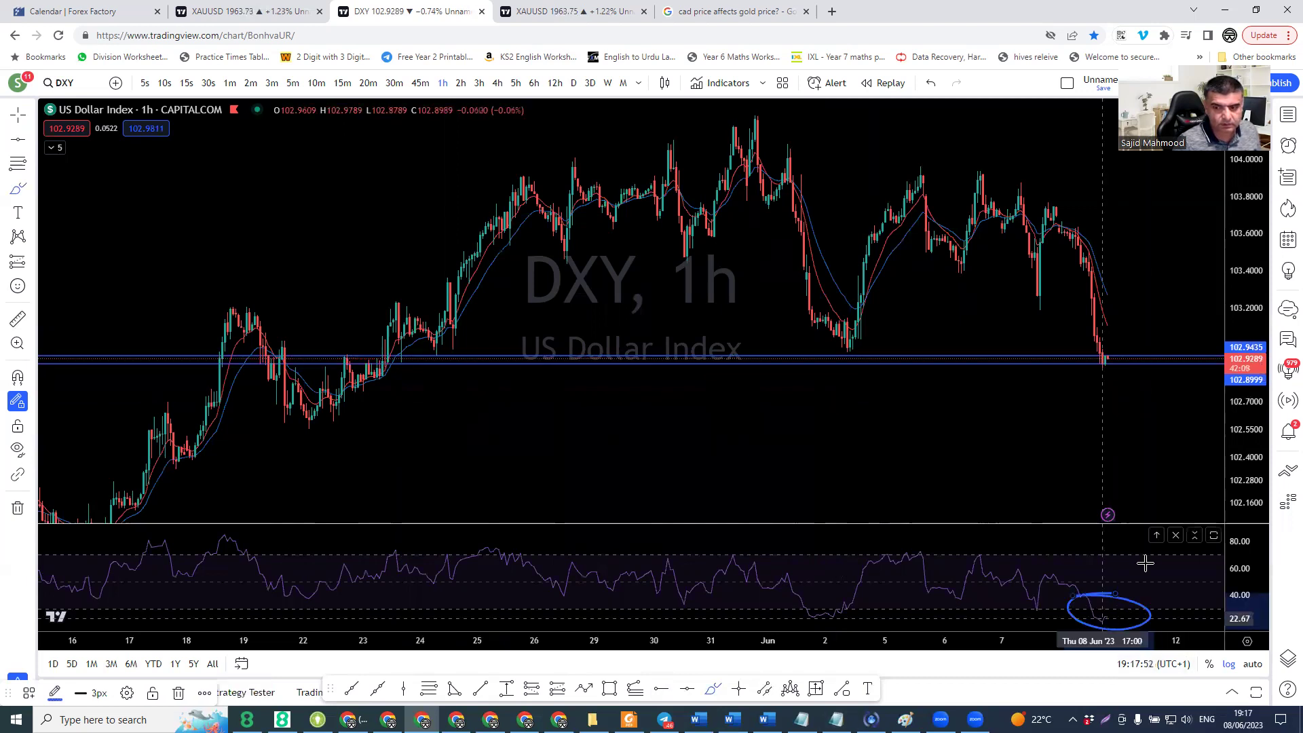
{"action": "mouse_move", "coordinate": [1145, 562]}
{"action": "left_mouse_down"}
{"action": "mouse_move", "coordinate": [1101, 618]}
{"action": "mouse_move", "coordinate": [1111, 603]}
{"action": "mouse_move", "coordinate": [1157, 606]}
{"action": "left_mouse_up"}
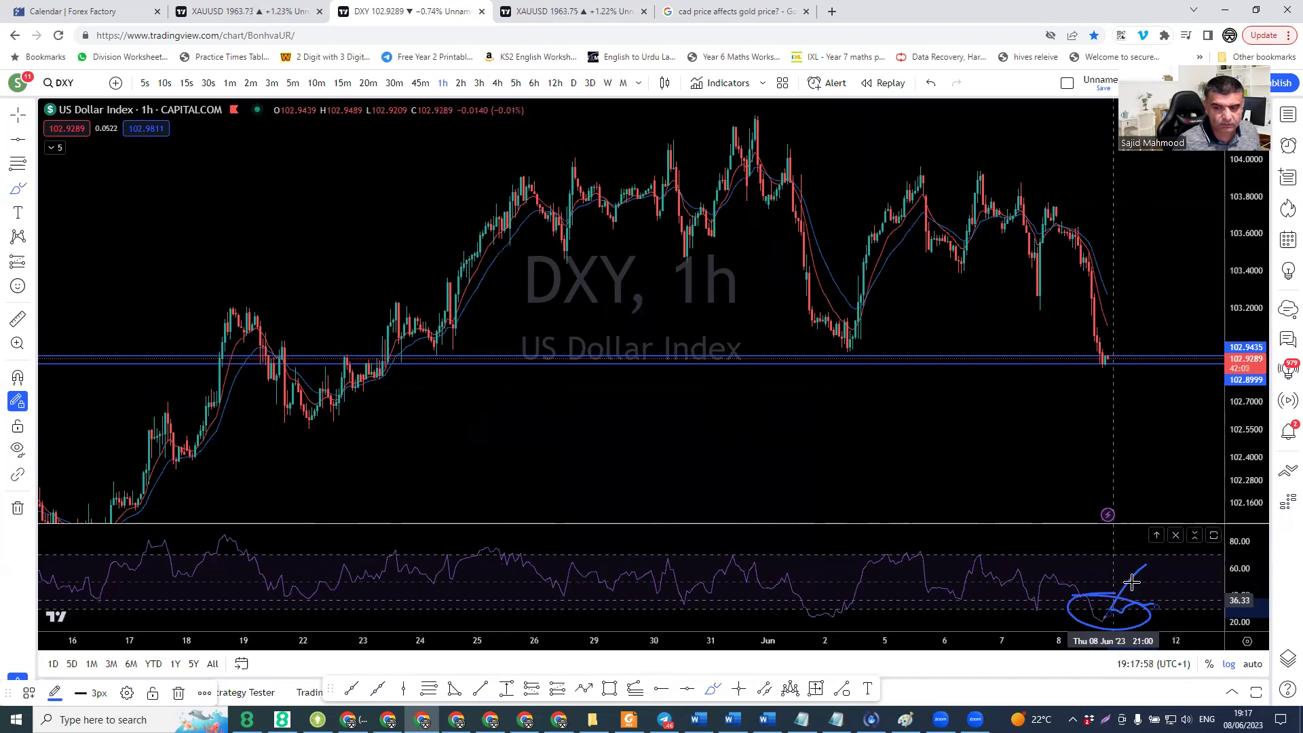
{"action": "left_click_drag", "start_coordinate": [1134, 585], "coordinate": [1158, 627]}
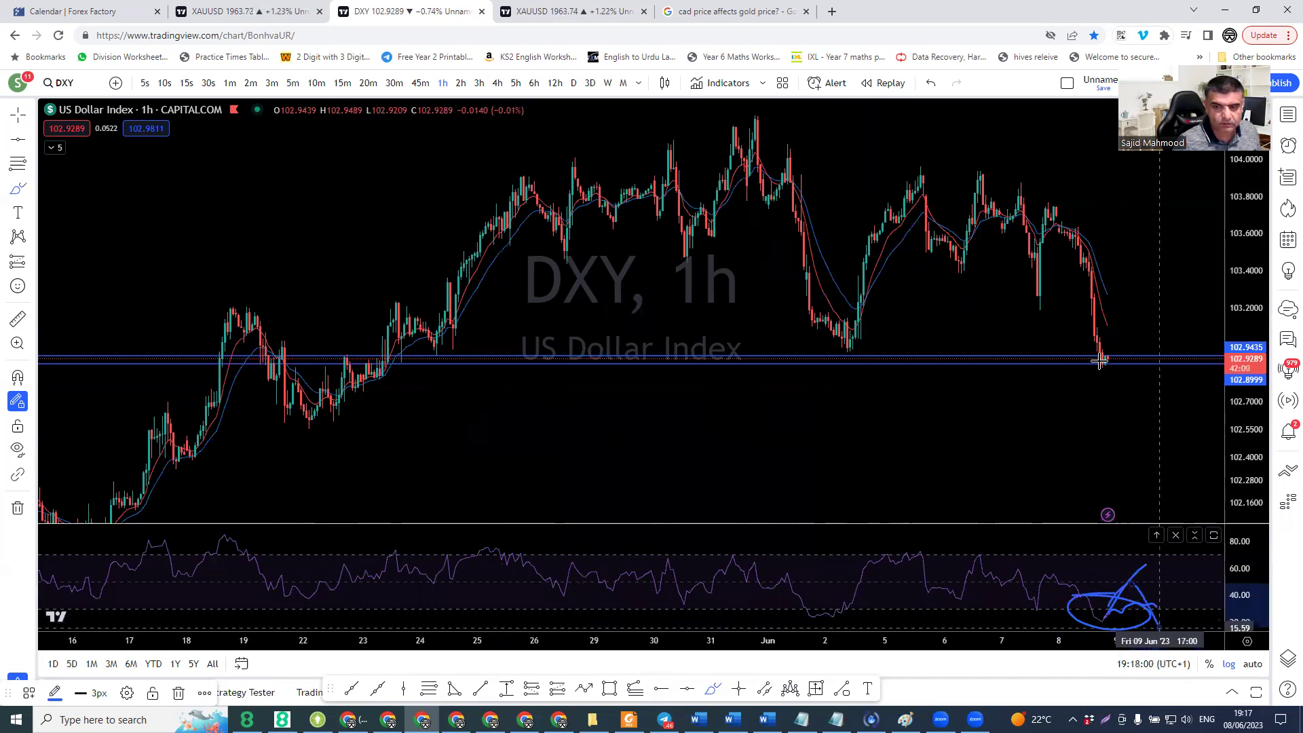
Step: Remove all lines and brush drawings from the DXY chart
{"action": "left_click", "coordinate": [20, 506]}
{"action": "left_click", "coordinate": [95, 502]}
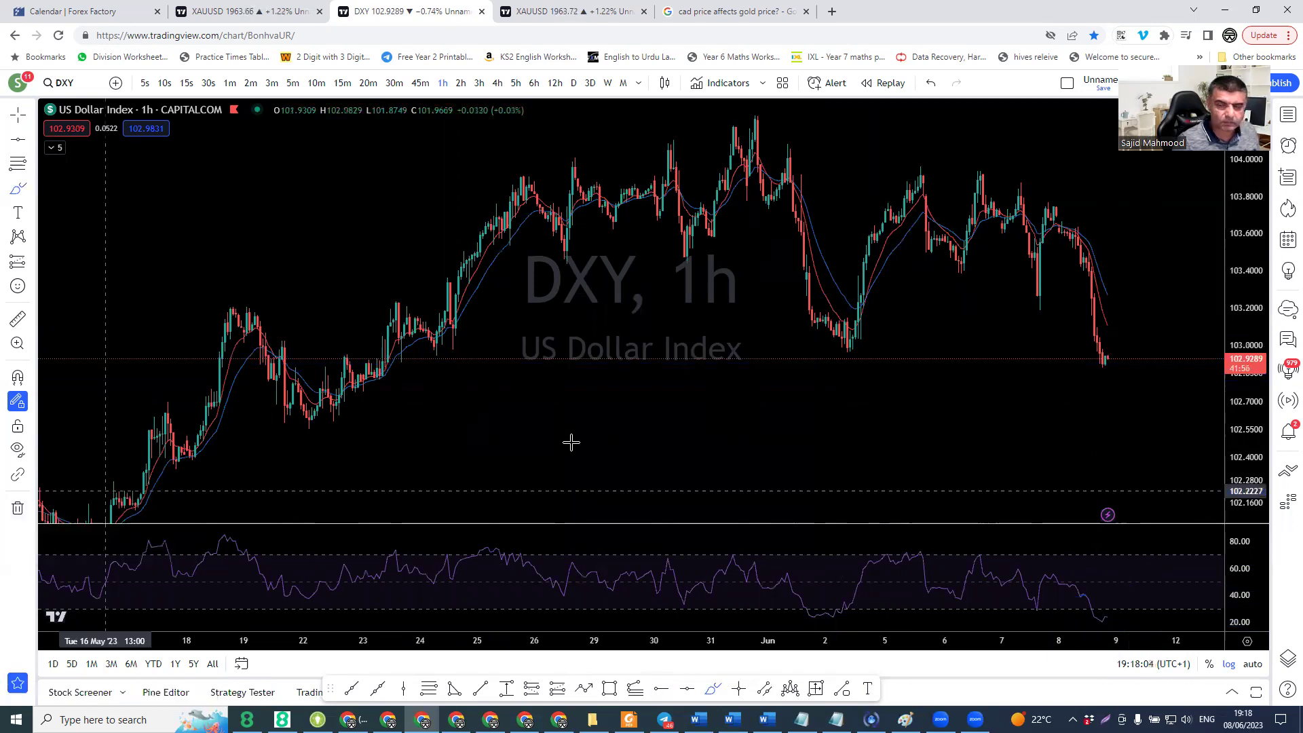
{"action": "scroll", "coordinate": [570, 443], "scroll_direction": "up", "scroll_amount": 2}
{"action": "scroll", "coordinate": [575, 445], "scroll_direction": "up", "scroll_amount": 1}
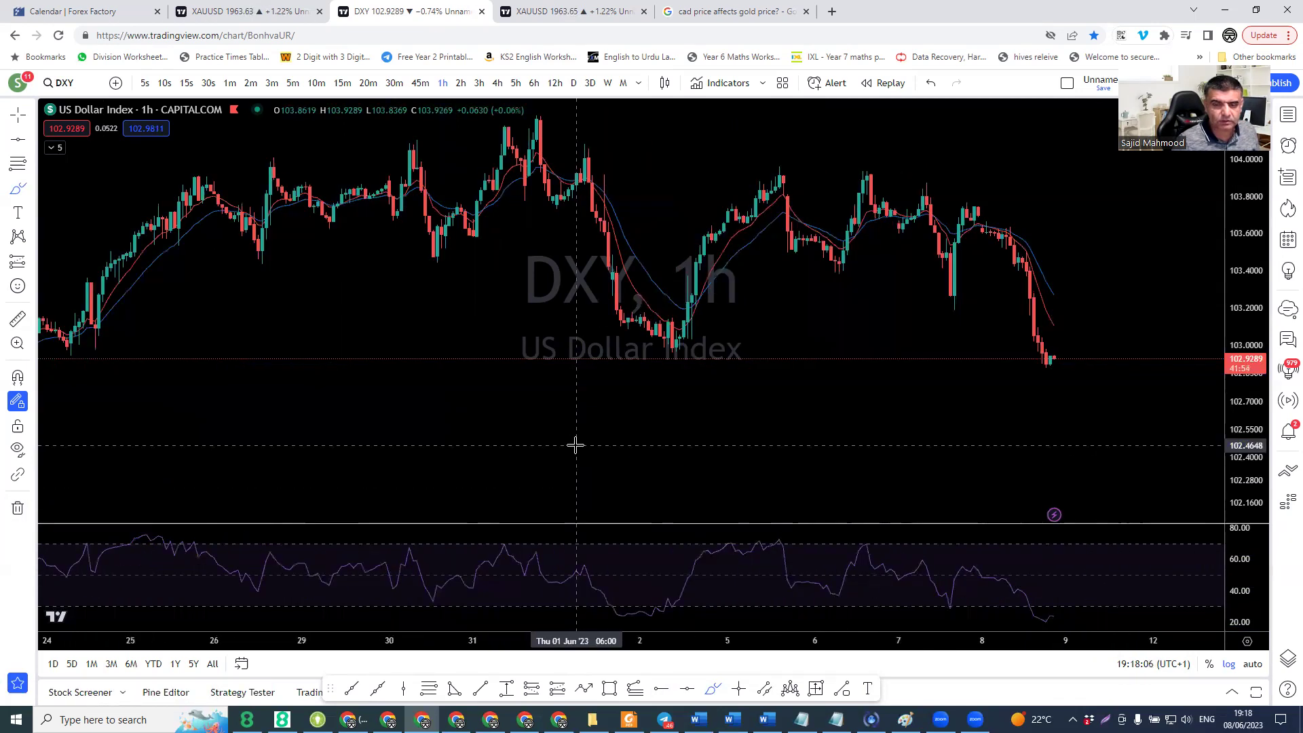
{"action": "scroll", "coordinate": [574, 444], "scroll_direction": "down", "scroll_amount": 1}
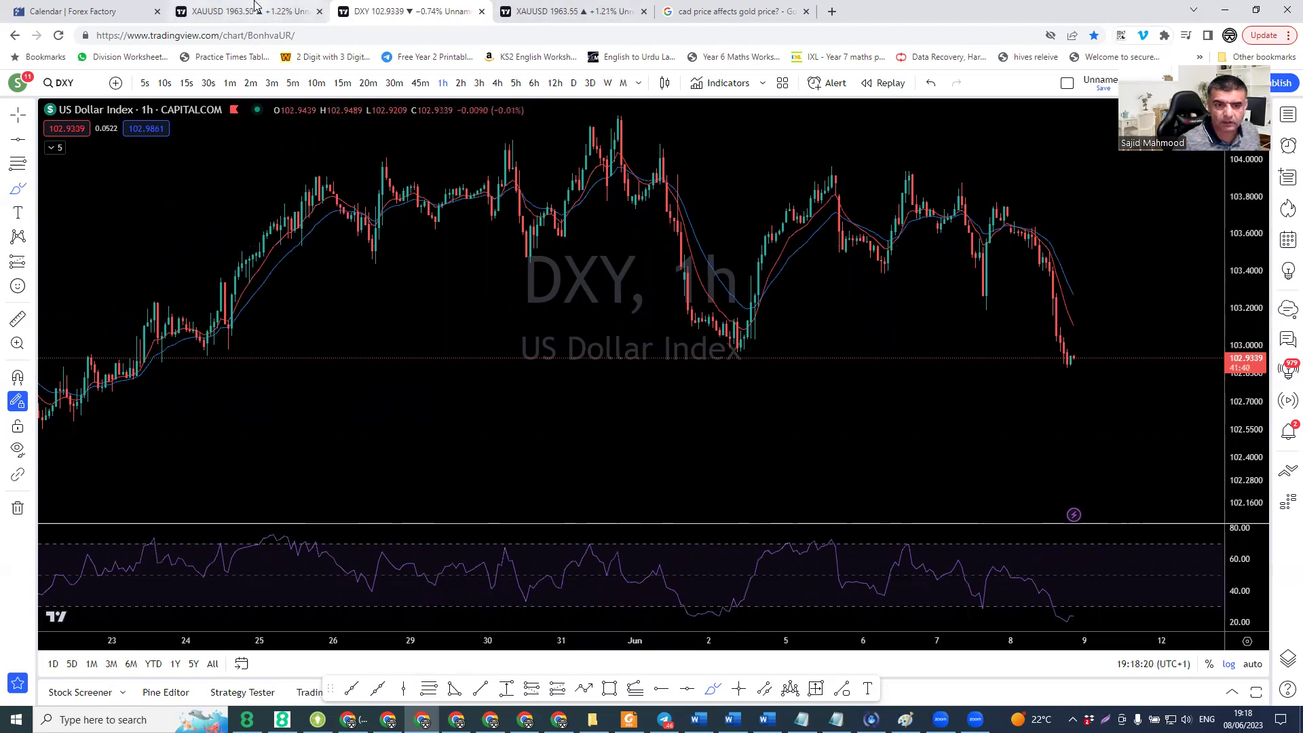
Step: Switch to the XAUUSD chart and show it on the weekly timeframe with price history back to late 2020
{"action": "left_click", "coordinate": [304, 11]}
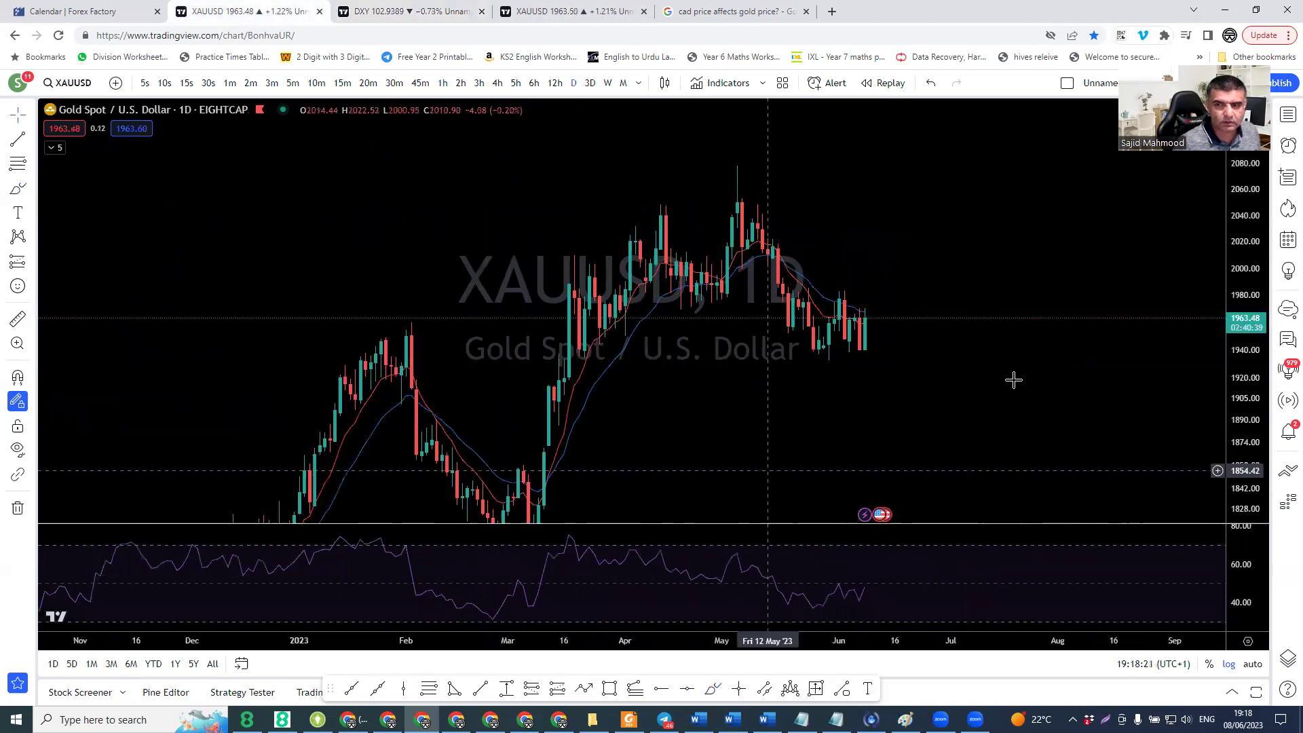
{"action": "left_click_drag", "start_coordinate": [1247, 272], "coordinate": [1249, 299]}
{"action": "scroll", "coordinate": [925, 430], "scroll_direction": "down", "scroll_amount": 3}
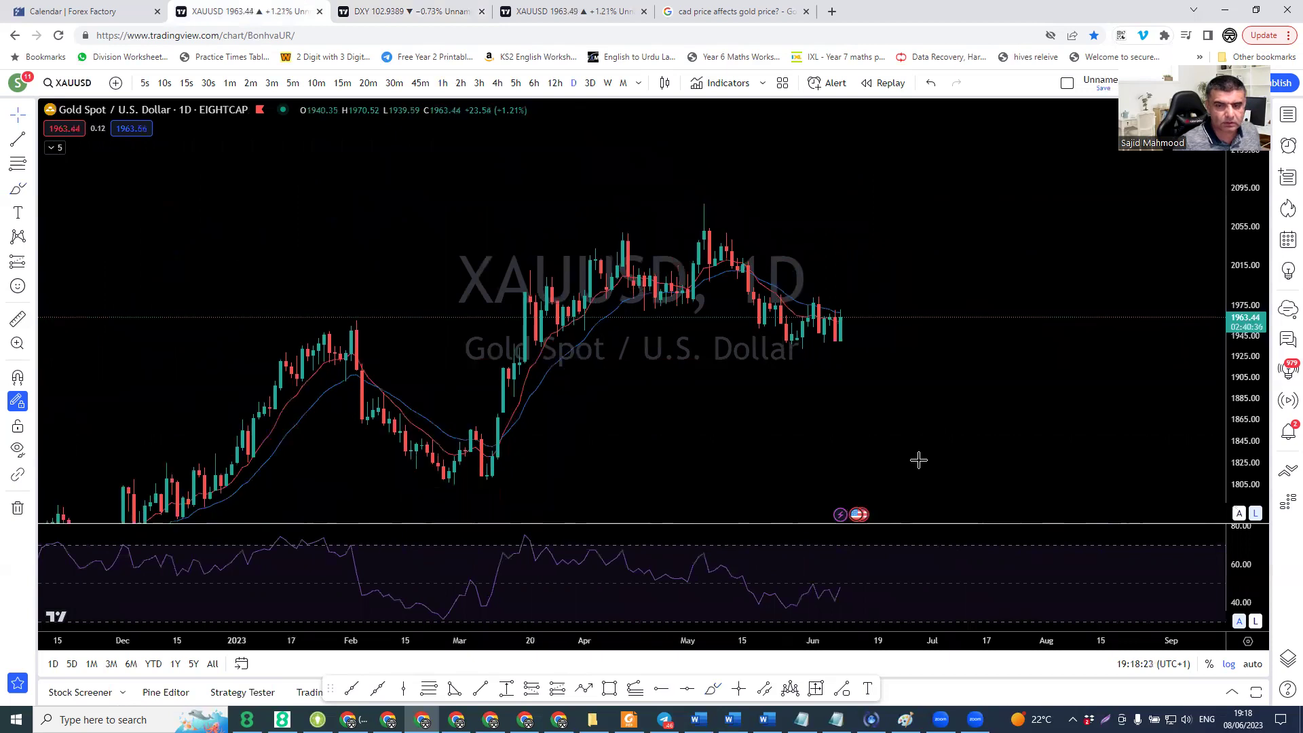
{"action": "scroll", "coordinate": [820, 445], "scroll_direction": "down", "scroll_amount": 2}
{"action": "left_click_drag", "start_coordinate": [570, 230], "coordinate": [547, 102]}
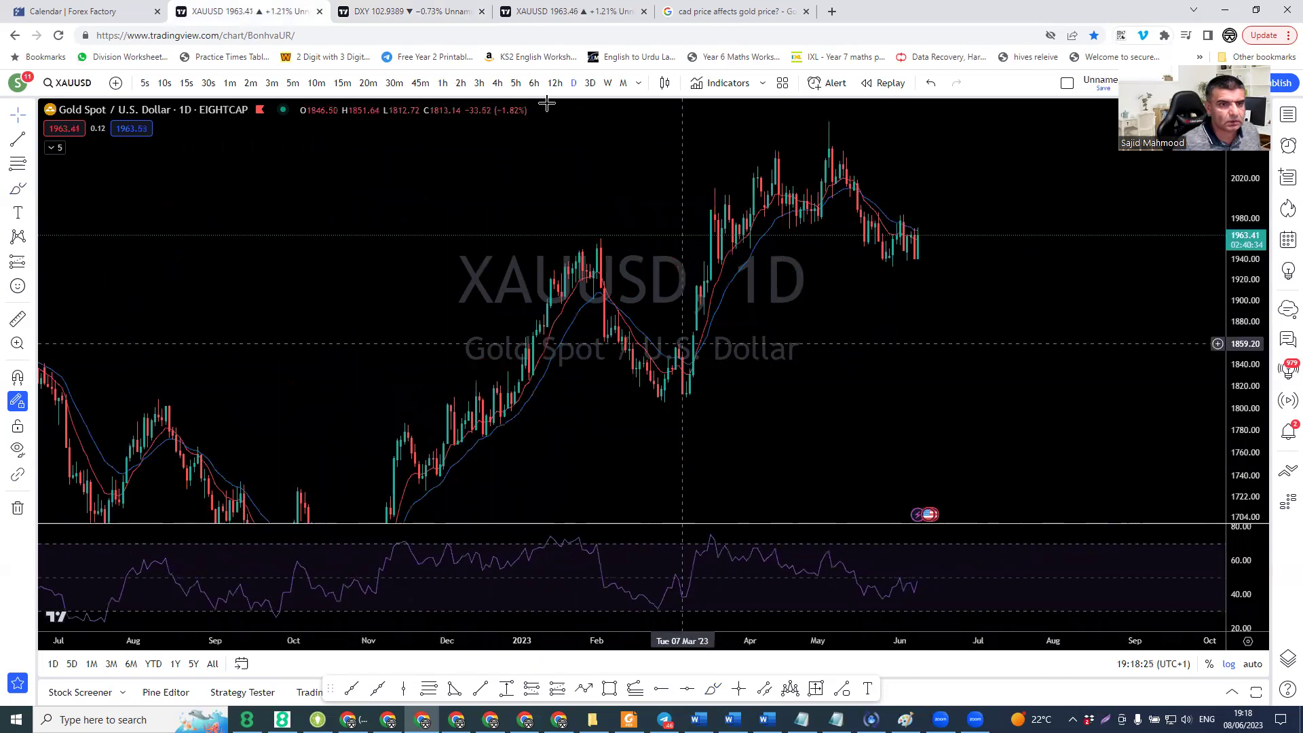
{"action": "scroll", "coordinate": [607, 304], "scroll_direction": "up", "scroll_amount": 2}
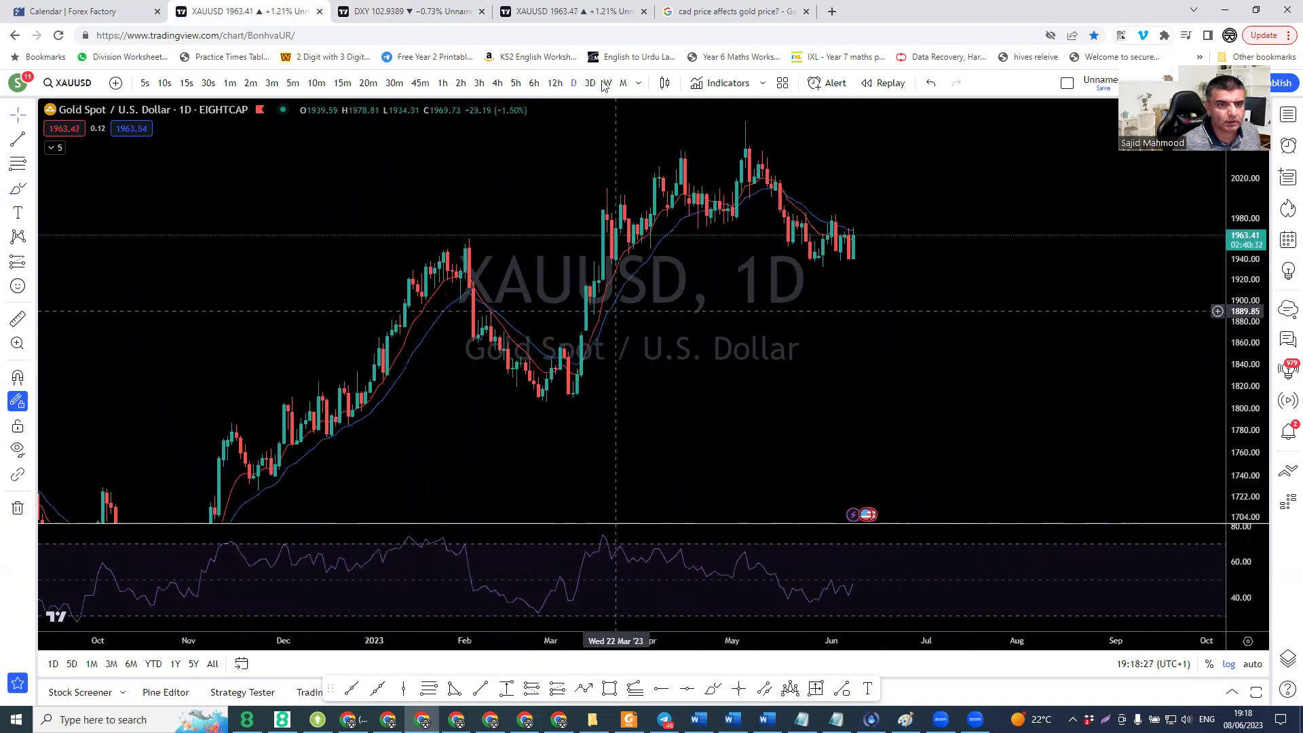
{"action": "left_click", "coordinate": [608, 83]}
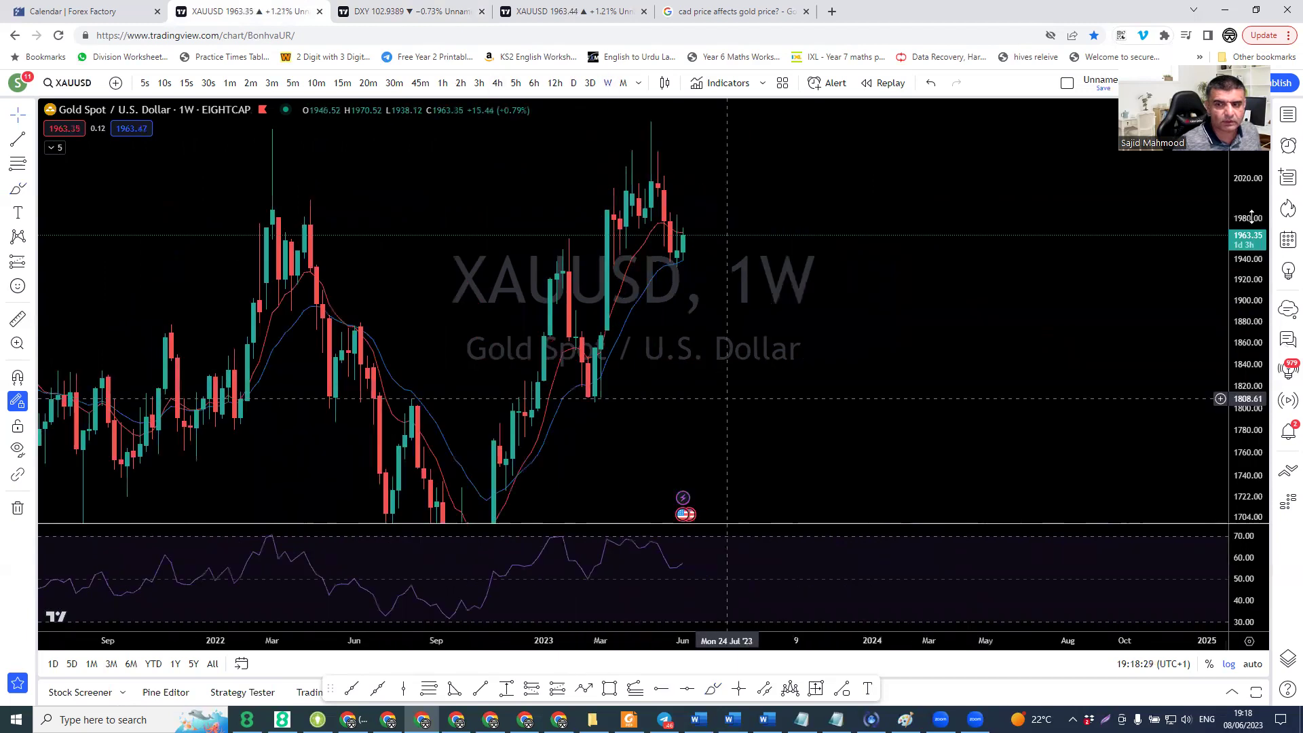
{"action": "scroll", "coordinate": [874, 411], "scroll_direction": "down", "scroll_amount": 2}
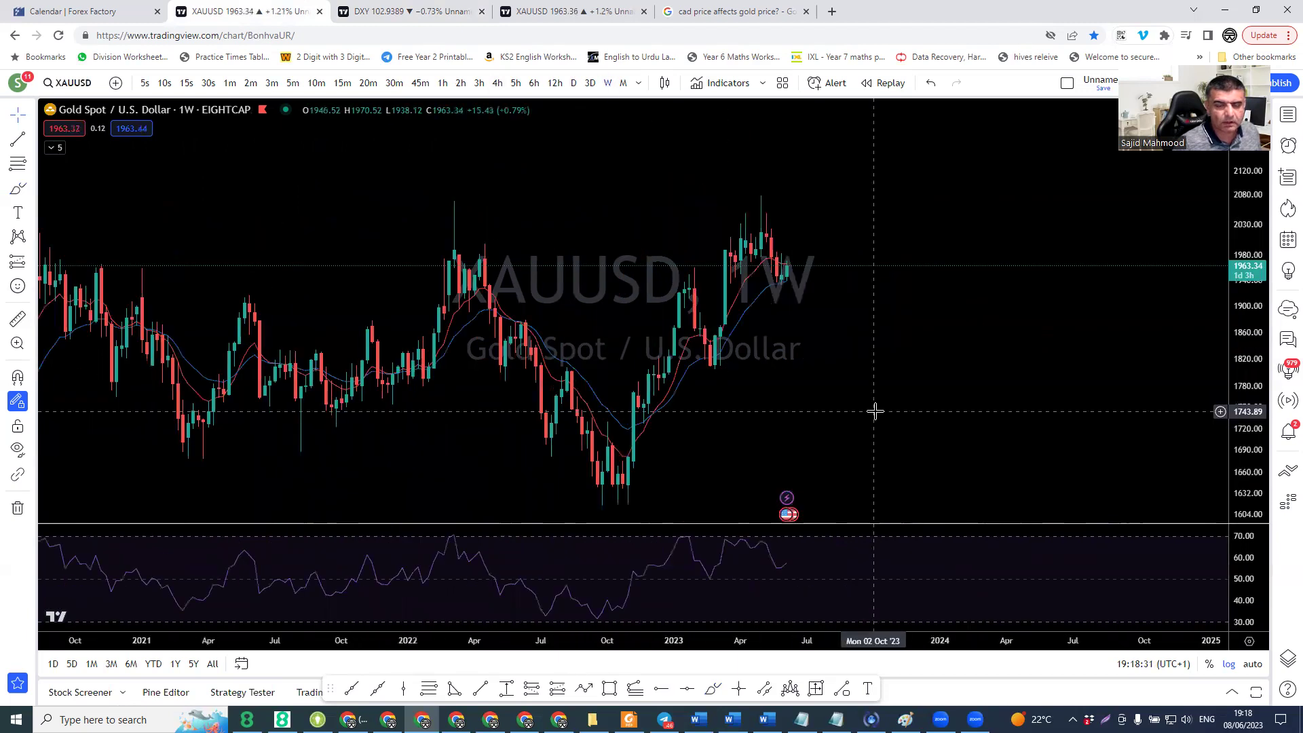
{"action": "scroll", "coordinate": [874, 411], "scroll_direction": "down", "scroll_amount": 1}
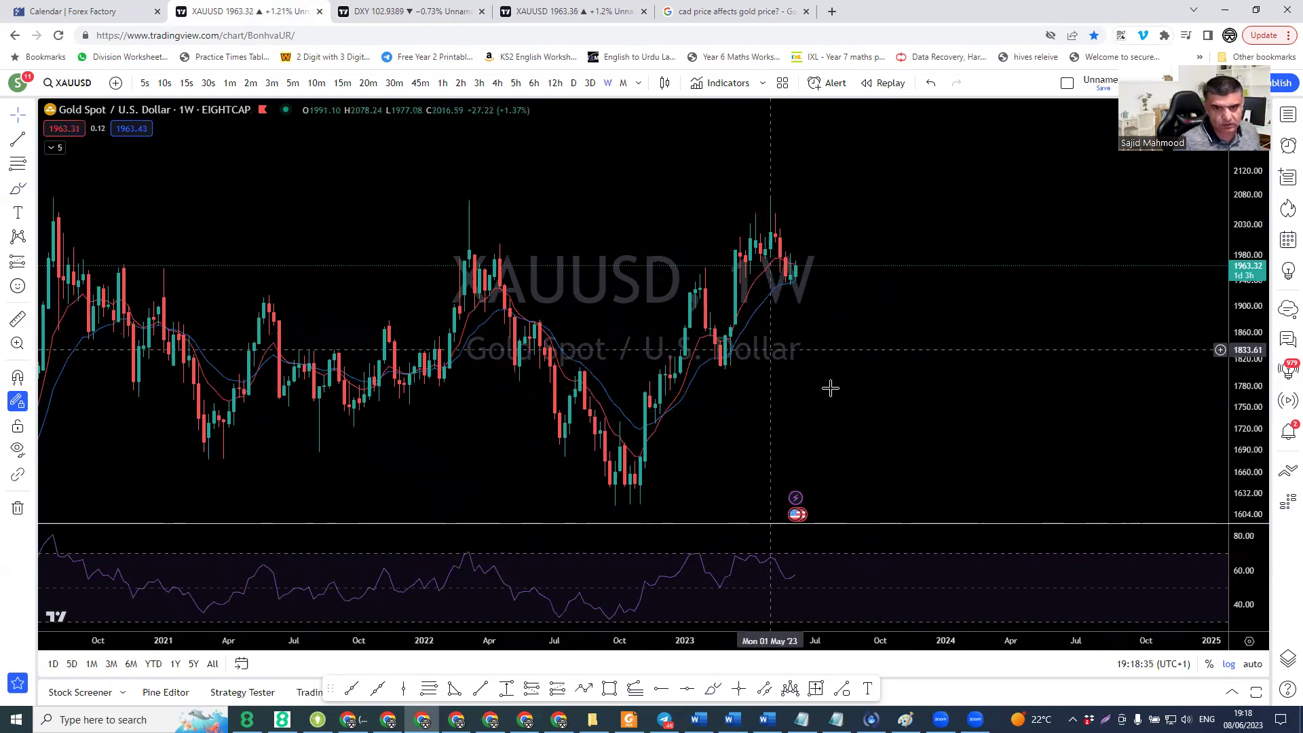
Step: Draw horizontal lines on the weekly gold chart at 1981.82 and 1974.19 and a support pair at 1935.40 and 1933.26
{"action": "left_click", "coordinate": [686, 690]}
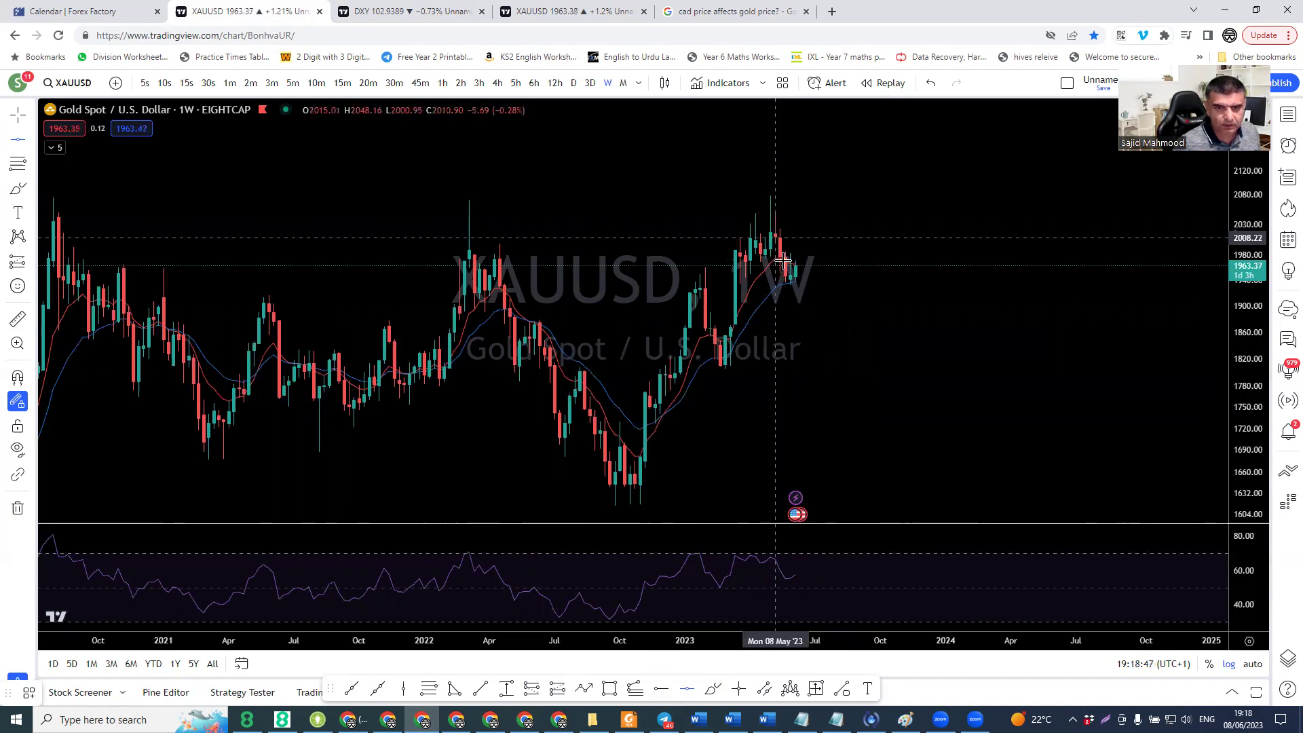
{"action": "left_click", "coordinate": [777, 256]}
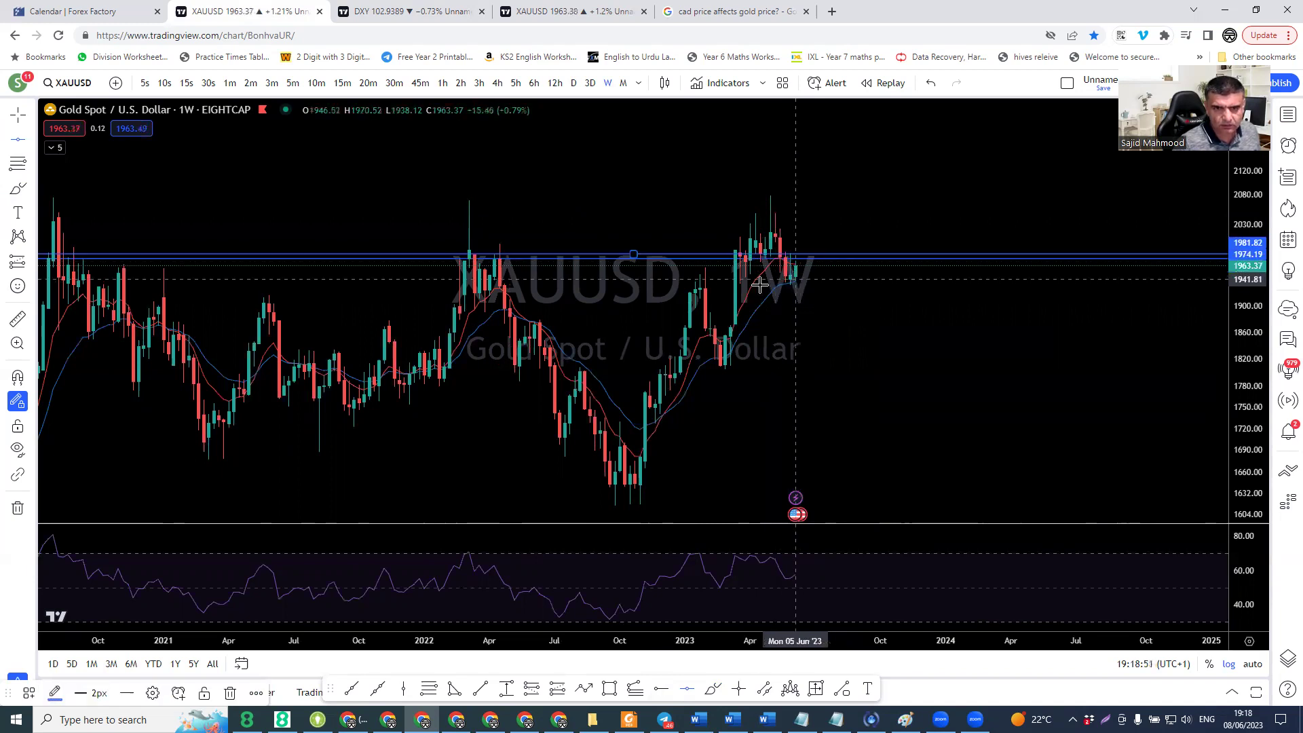
{"action": "left_click", "coordinate": [834, 277]}
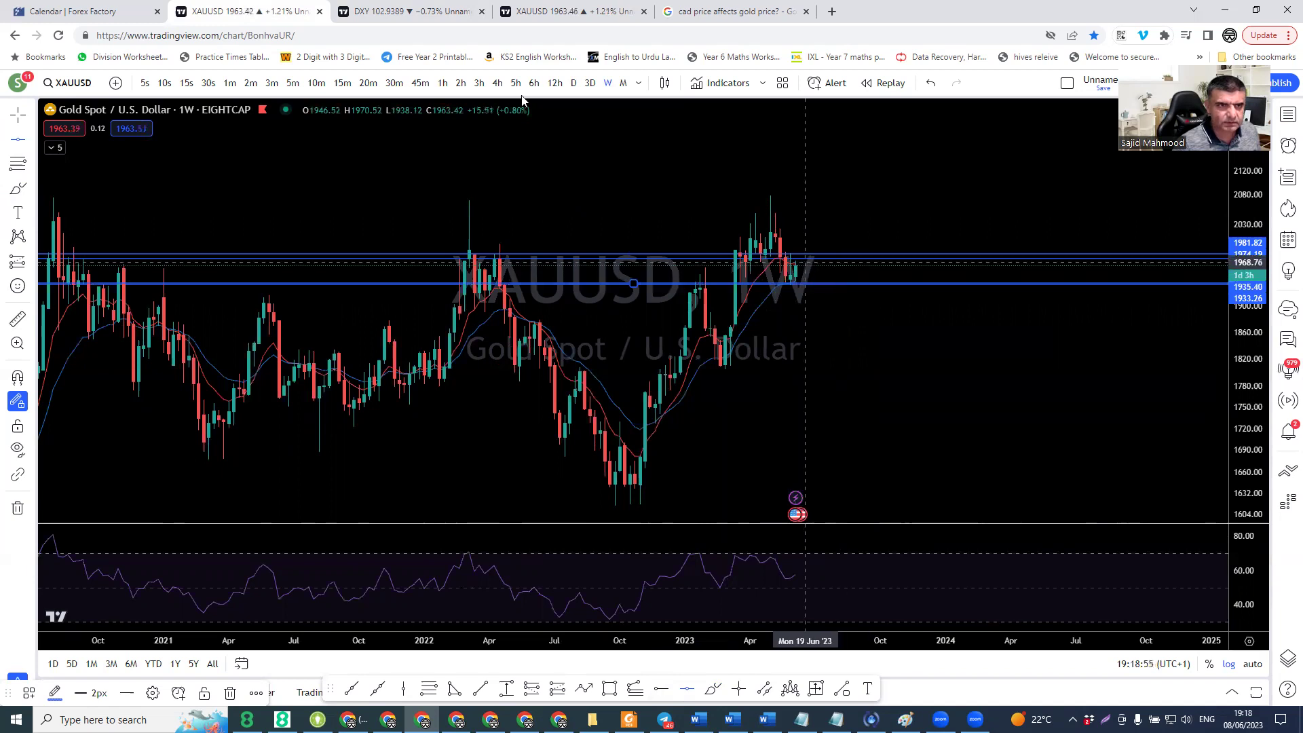
Step: Switch gold to the daily timeframe and brush a short support level beneath the recent lows, just above the 1935.40 line
{"action": "left_click", "coordinate": [573, 82]}
{"action": "left_click_drag", "start_coordinate": [1230, 290], "coordinate": [1226, 213]}
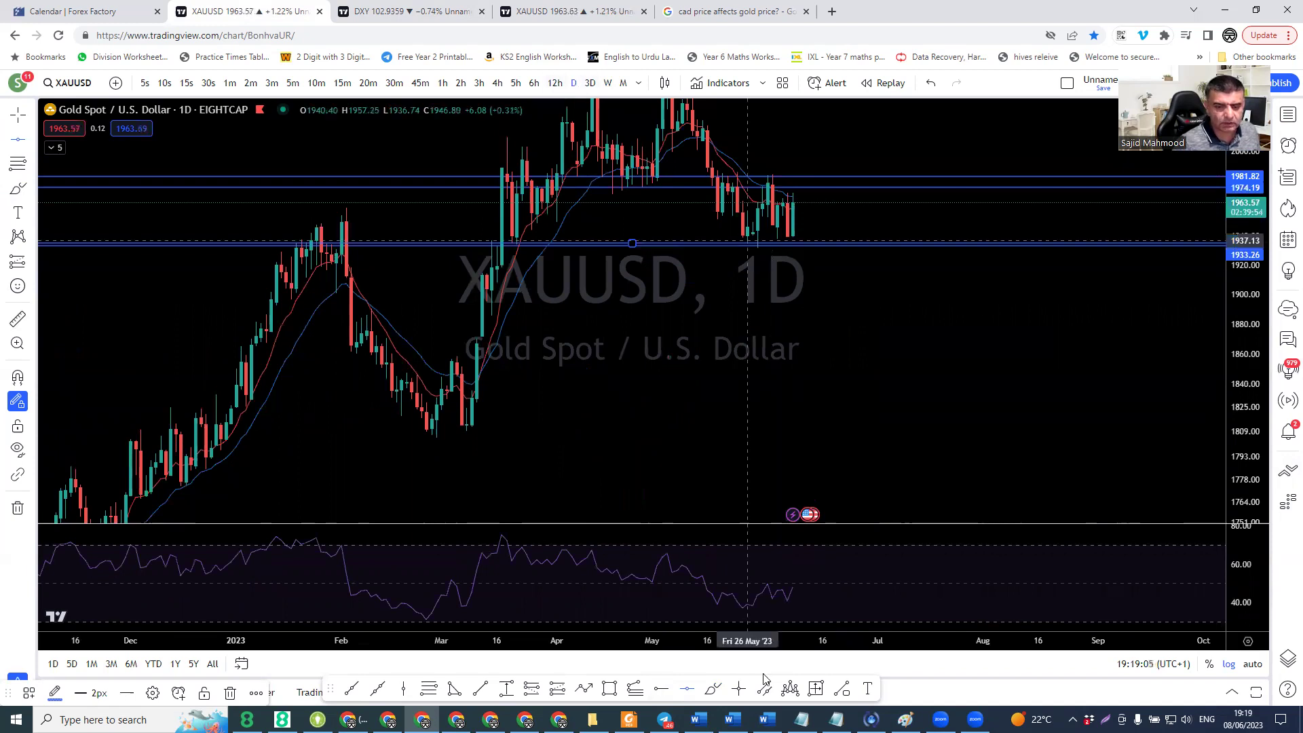
{"action": "left_click", "coordinate": [712, 688]}
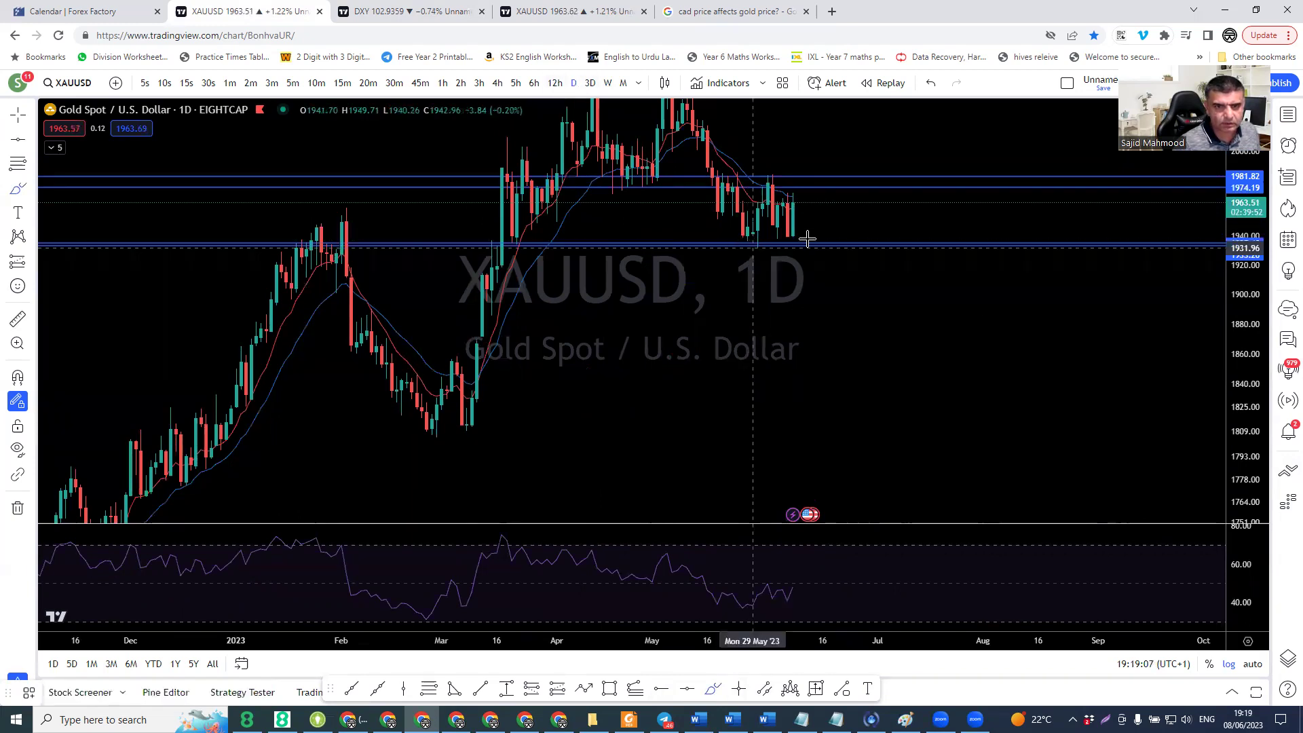
{"action": "left_click_drag", "start_coordinate": [726, 238], "coordinate": [795, 238]}
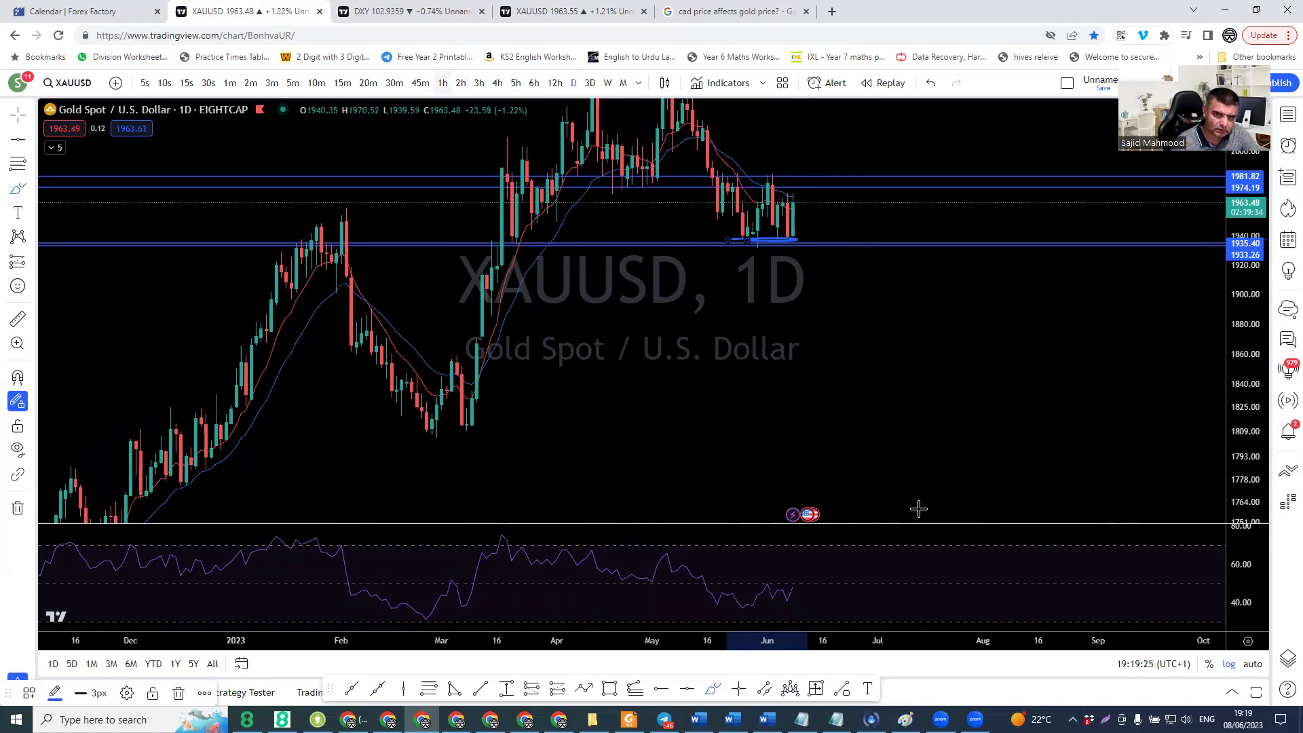
Step: Set the gold chart to the 1-hour timeframe and stretch its price scale around the marked zones
{"action": "type", "text": "1h"}
{"action": "key", "text": "Return"}
{"action": "scroll", "coordinate": [1247, 203], "scroll_direction": "down", "scroll_amount": 2}
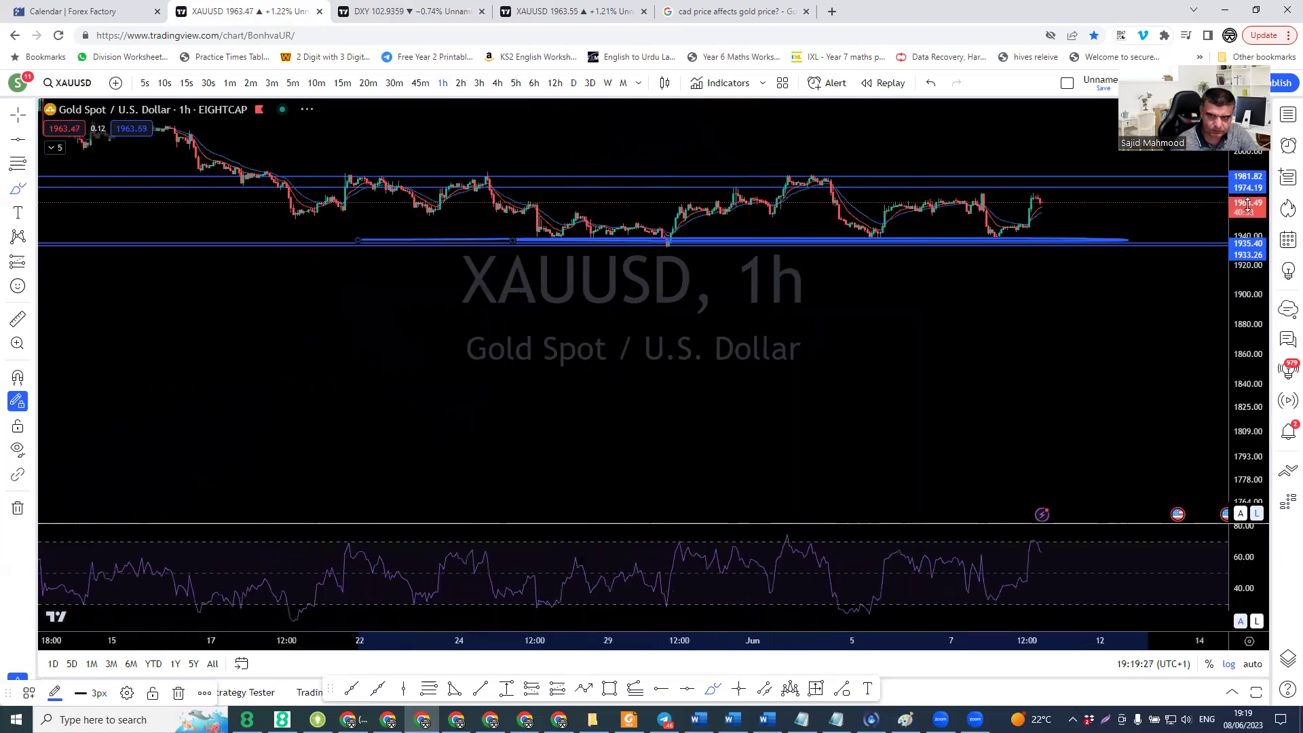
{"action": "left_click_drag", "start_coordinate": [1128, 326], "coordinate": [946, 244]}
{"action": "left_click_drag", "start_coordinate": [895, 444], "coordinate": [860, 654]}
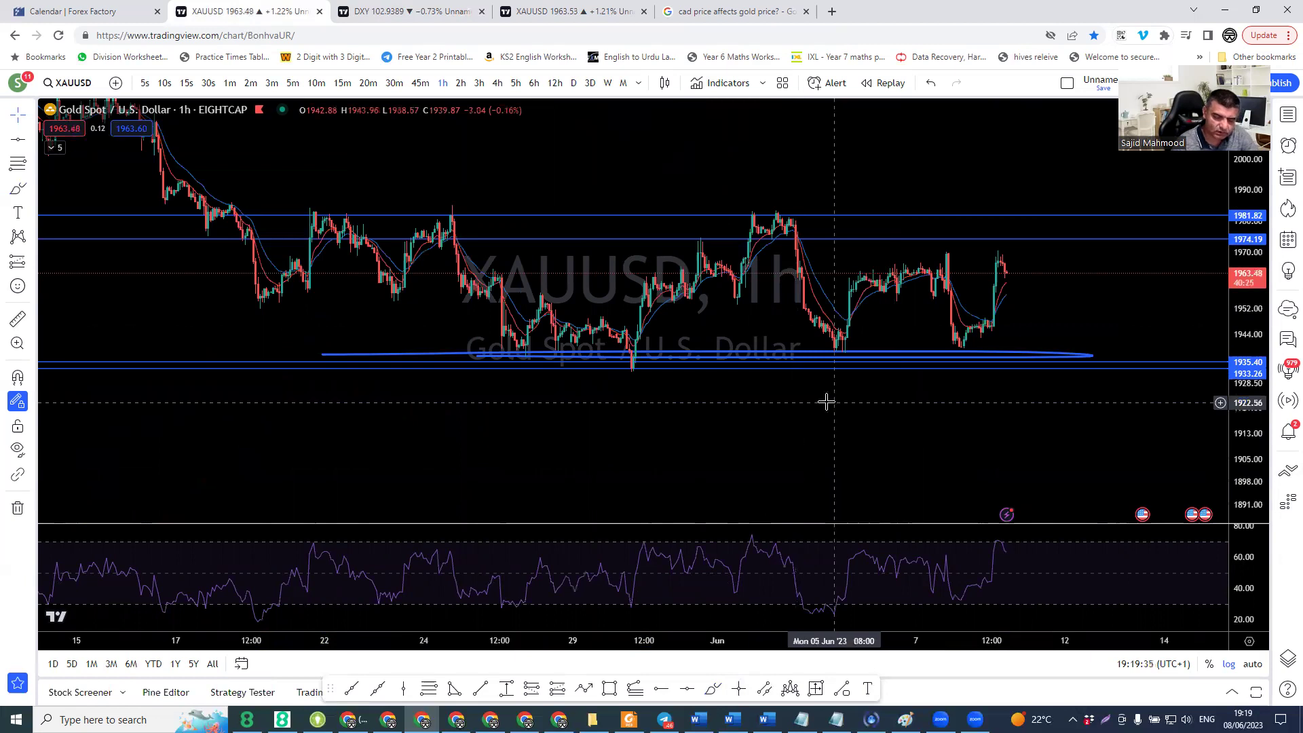
Step: Brush a short level just under 1950 above the 8 June consolidation on the 1-hour gold chart
{"action": "scroll", "coordinate": [869, 471], "scroll_direction": "up", "scroll_amount": 2}
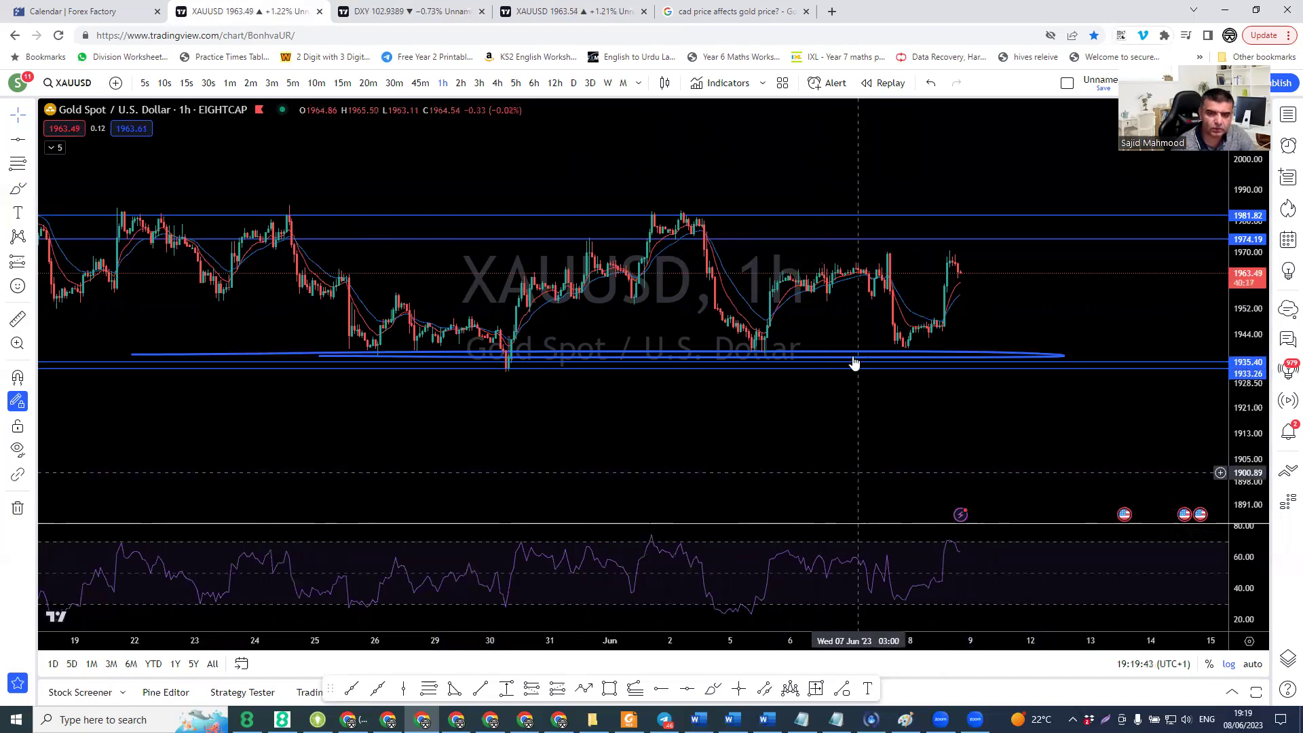
{"action": "left_click", "coordinate": [689, 354]}
{"action": "left_click", "coordinate": [902, 501]}
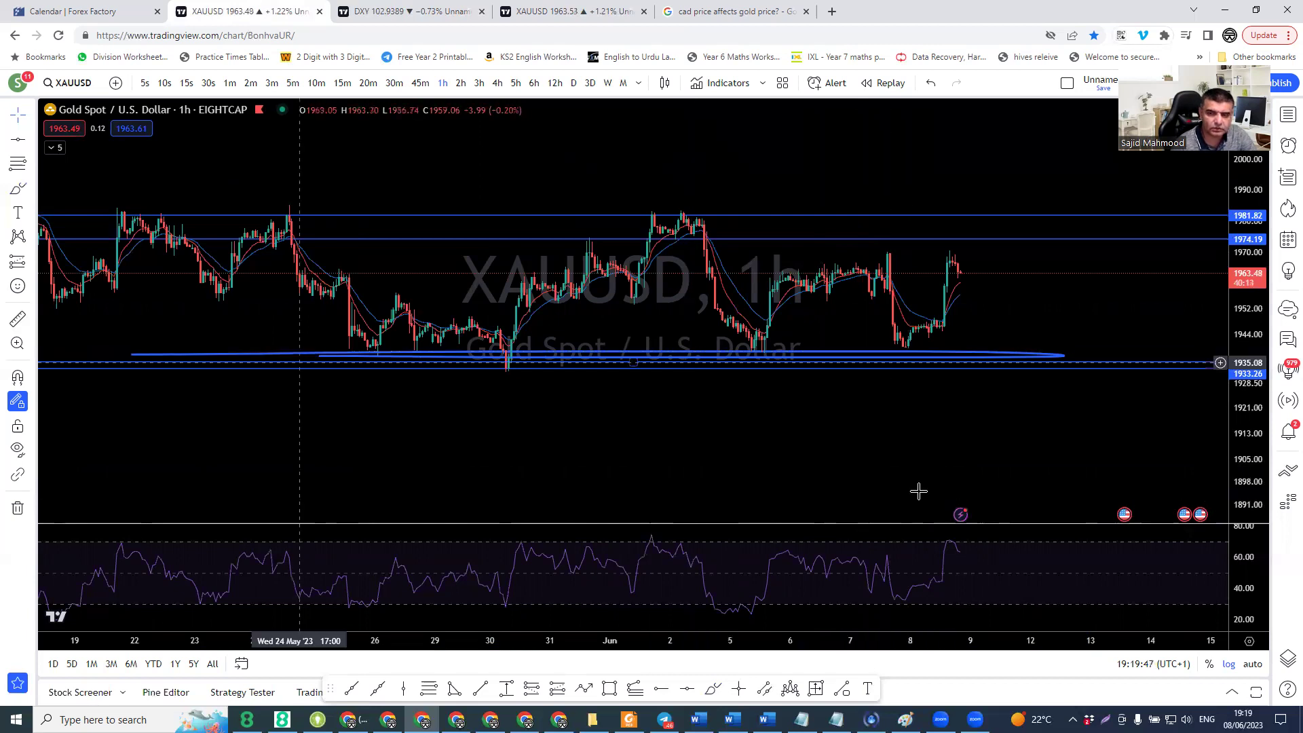
{"action": "double_click", "coordinate": [1245, 373]}
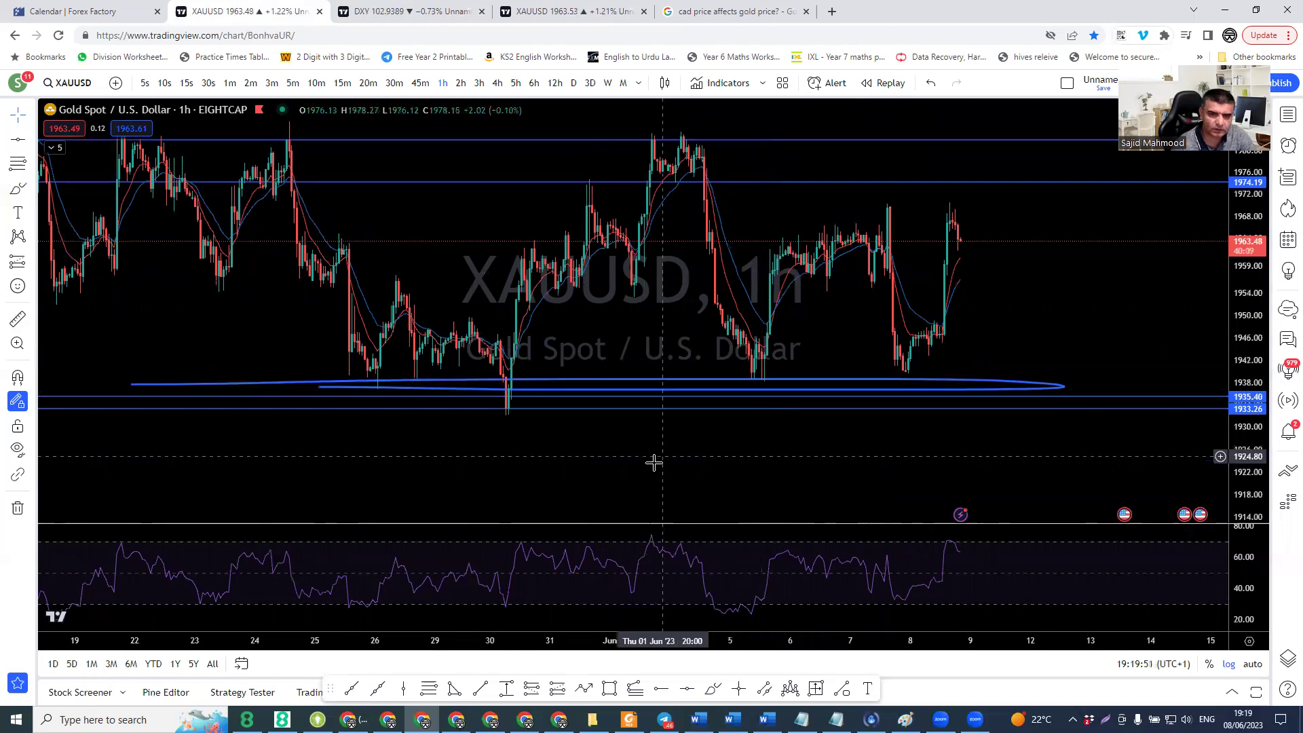
{"action": "scroll", "coordinate": [655, 465], "scroll_direction": "up", "scroll_amount": 1}
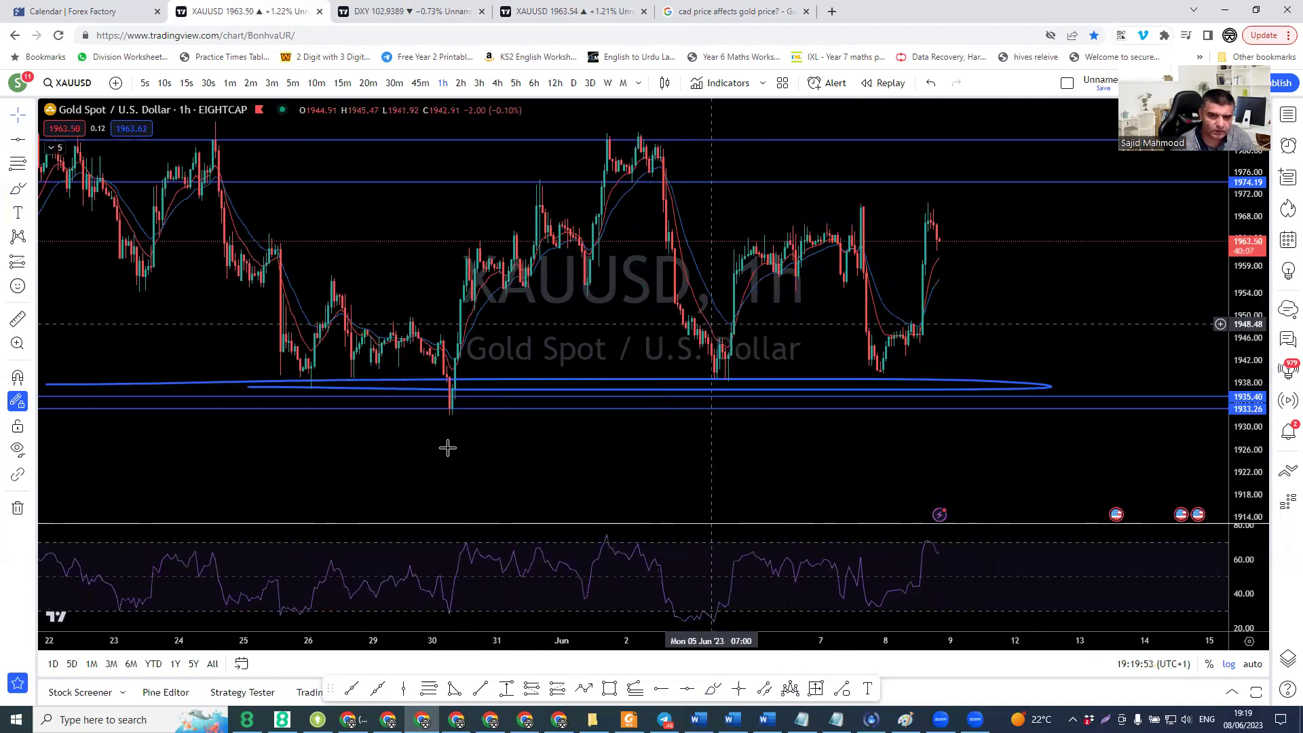
{"action": "left_click", "coordinate": [714, 688]}
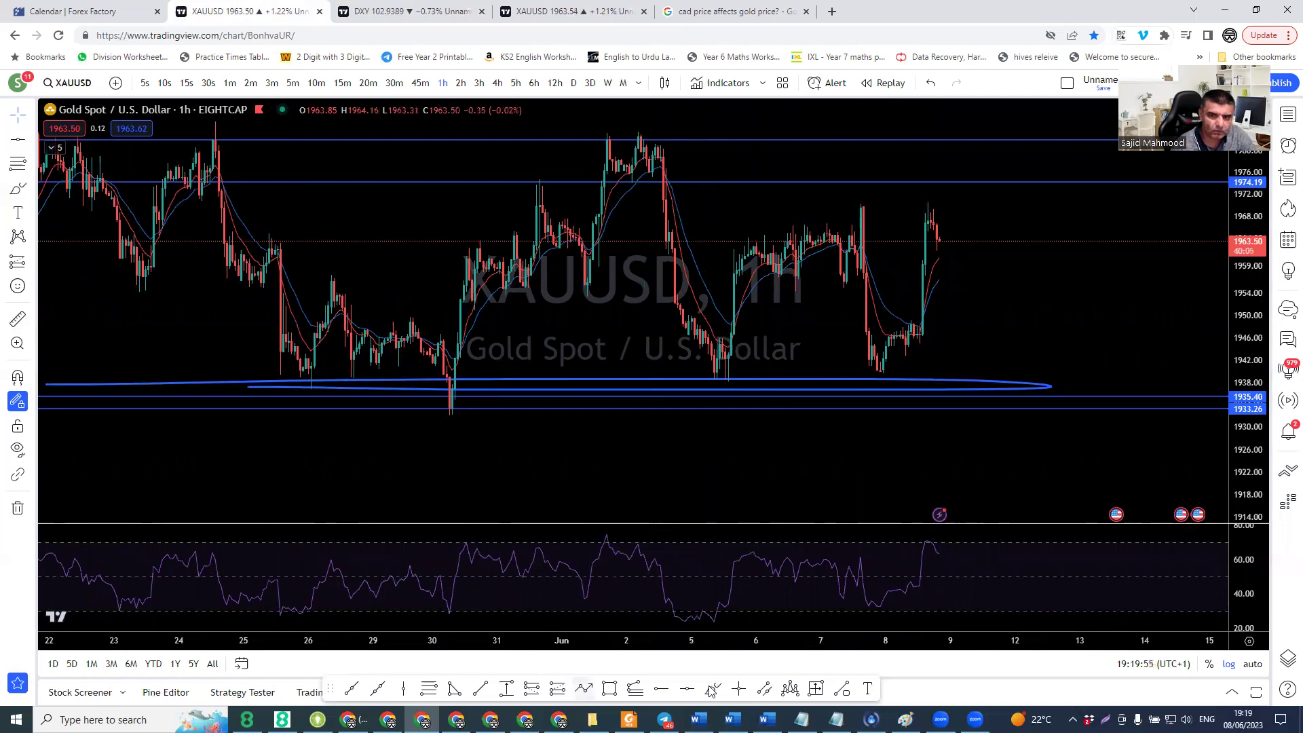
{"action": "mouse_move", "coordinate": [967, 316]}
{"action": "left_mouse_down"}
{"action": "mouse_move", "coordinate": [899, 314]}
{"action": "mouse_move", "coordinate": [945, 316]}
{"action": "left_mouse_up"}
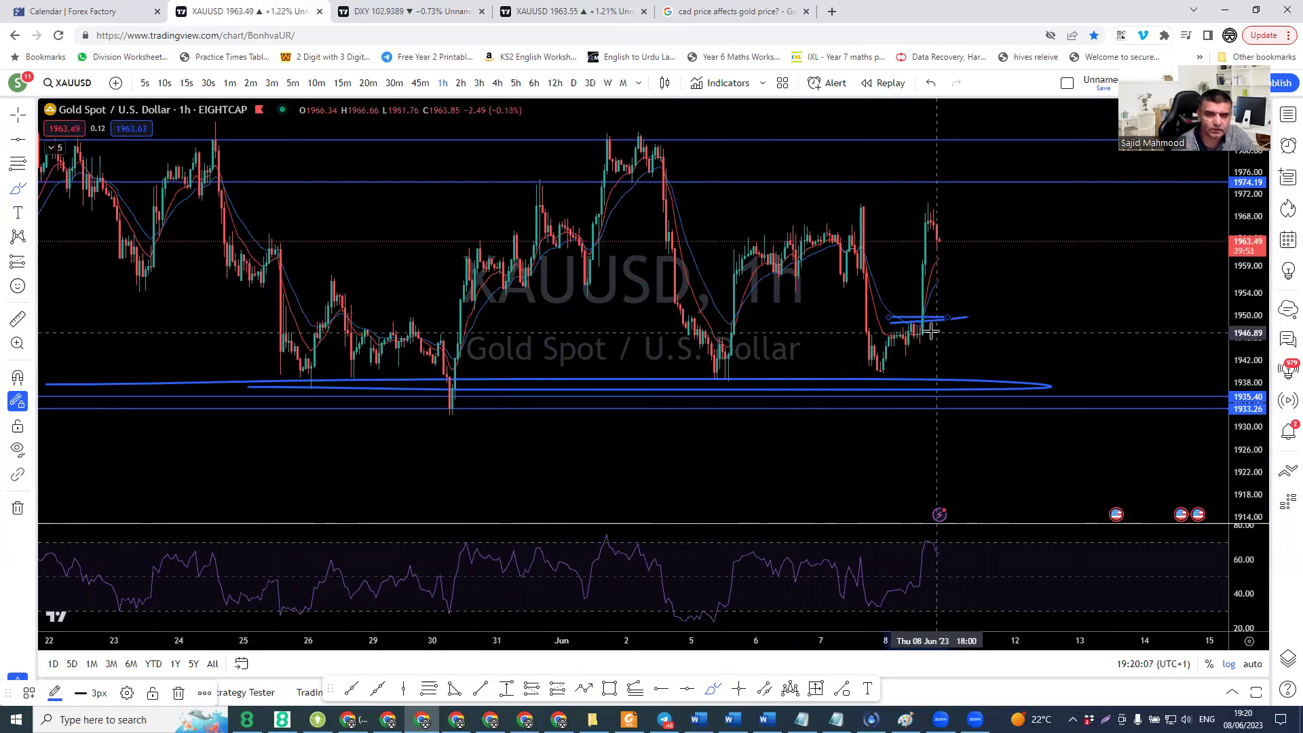
Step: Check the 8 June economic events on the Forex Factory calendar and return to the gold chart
{"action": "key", "text": "ctrl+1"}
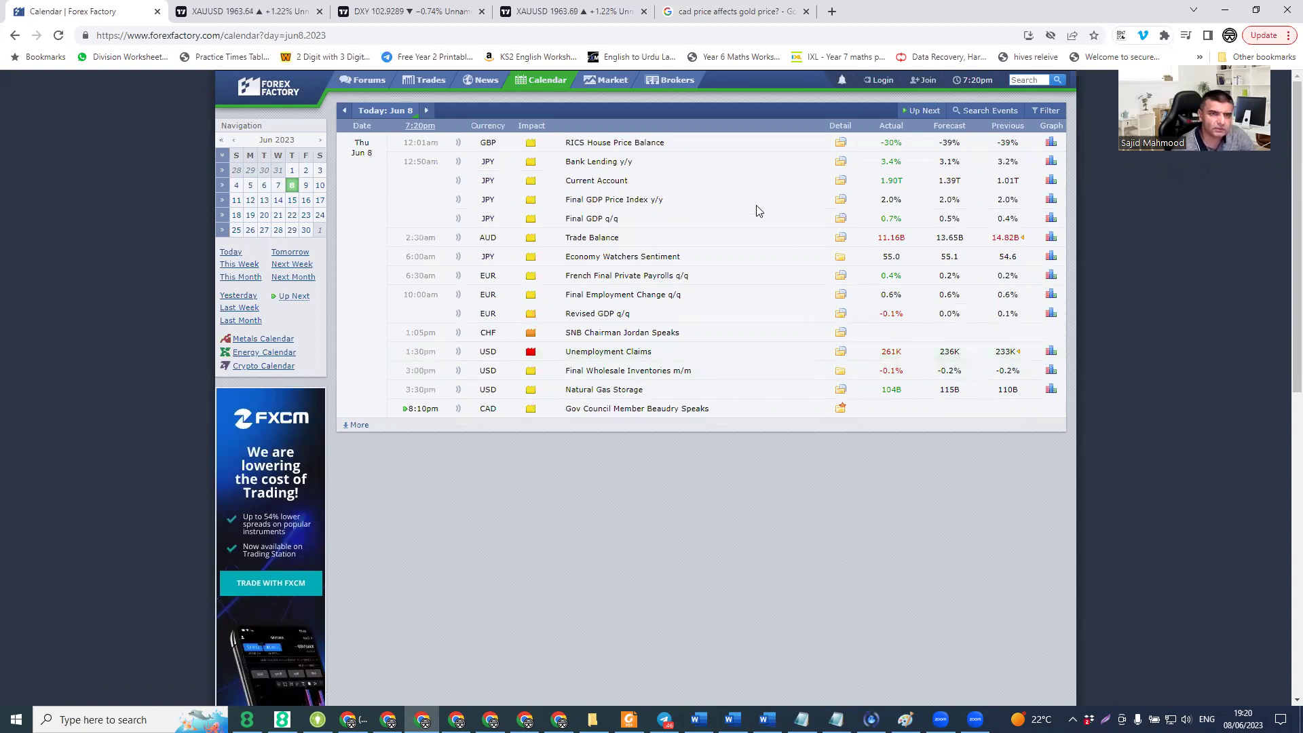
{"action": "left_click", "coordinate": [271, 10]}
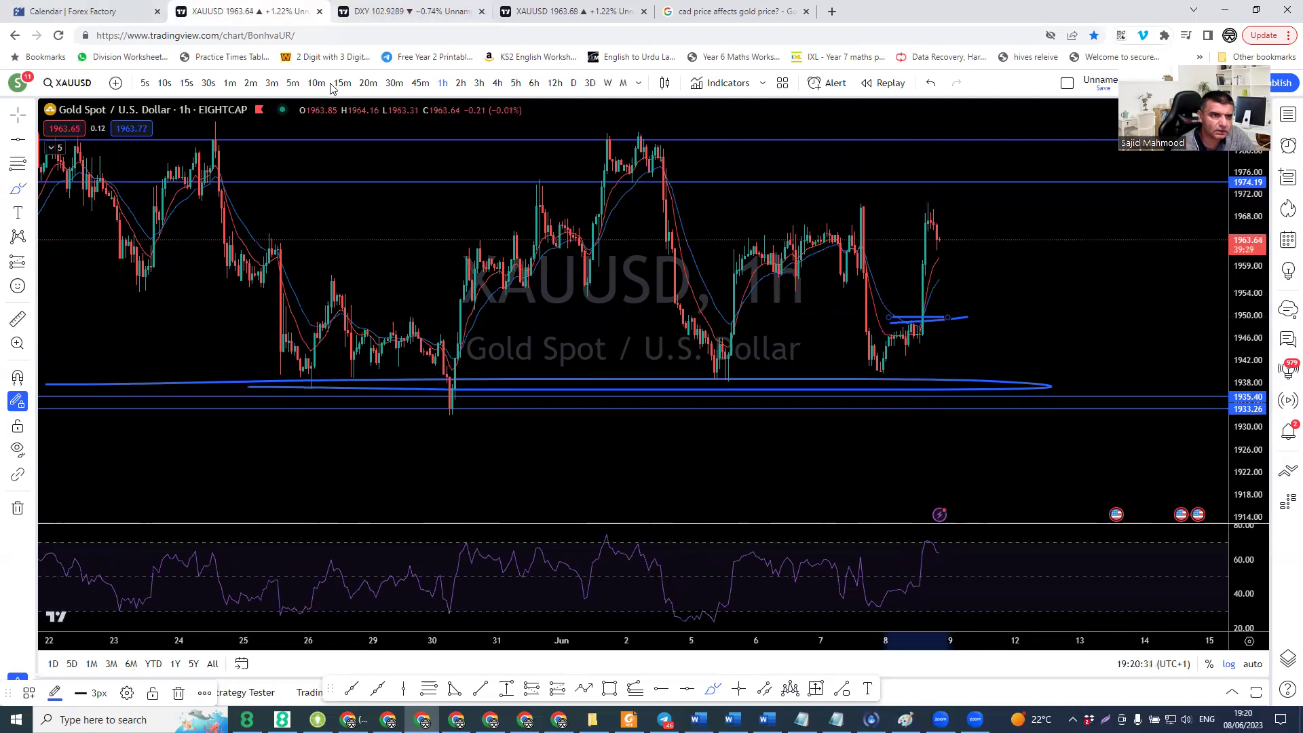
Step: Switch gold to the 5-minute timeframe and draw pairs of horizontal lines at 1956.93 and 1955.70, and at 1969.73 and 1969.36
{"action": "left_click", "coordinate": [295, 83]}
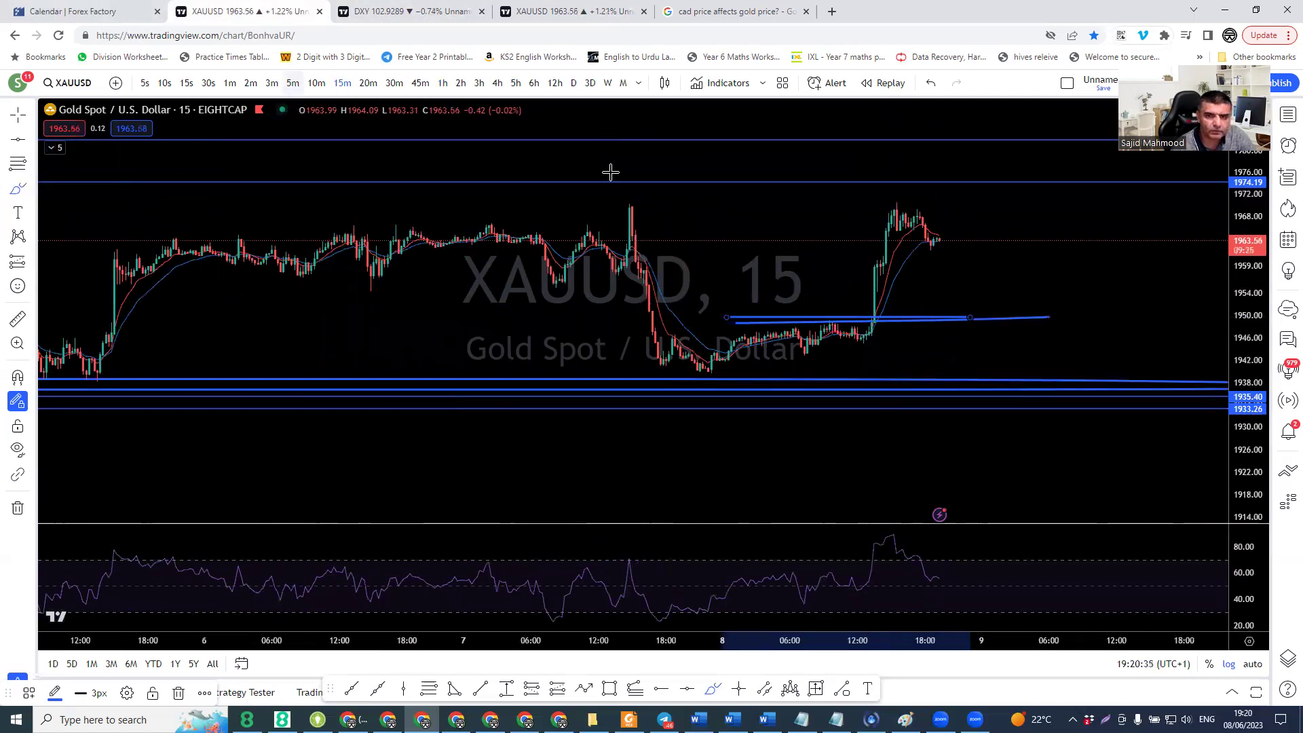
{"action": "scroll", "coordinate": [862, 376], "scroll_direction": "down", "scroll_amount": 3}
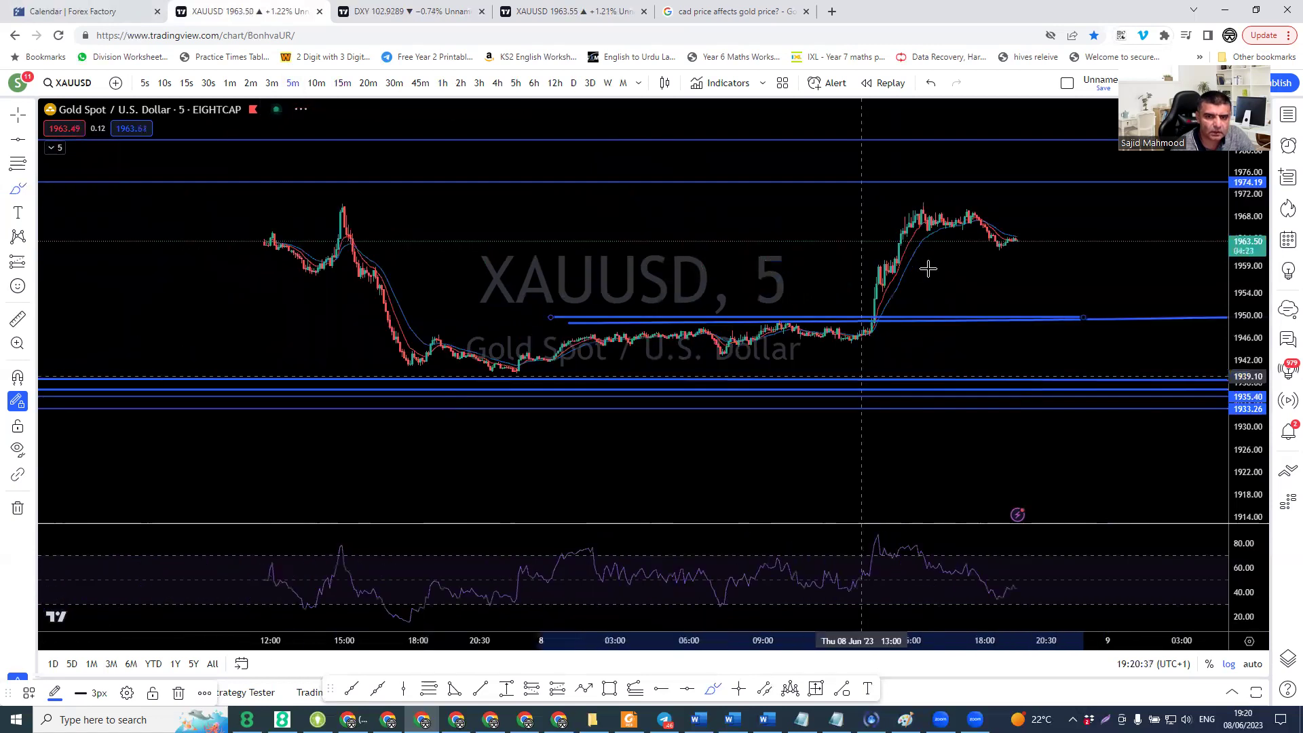
{"action": "scroll", "coordinate": [928, 269], "scroll_direction": "down", "scroll_amount": 2}
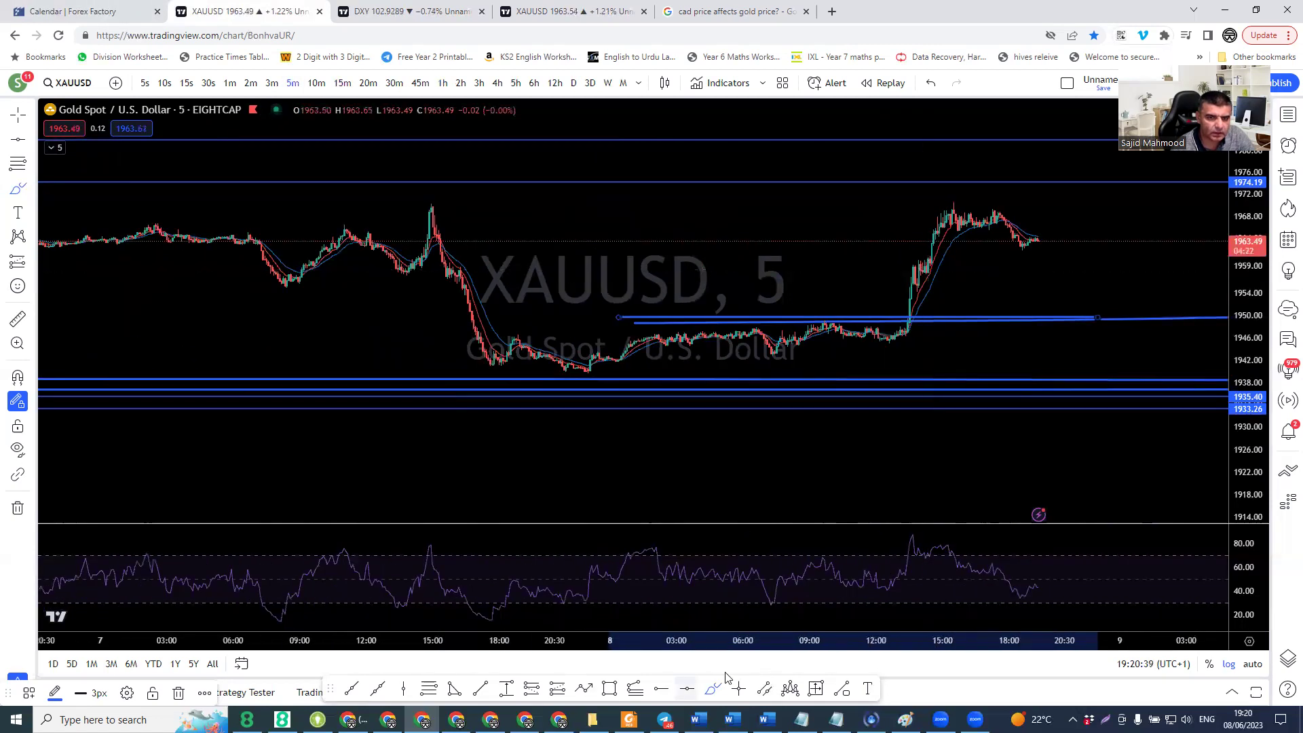
{"action": "left_click", "coordinate": [521, 268]}
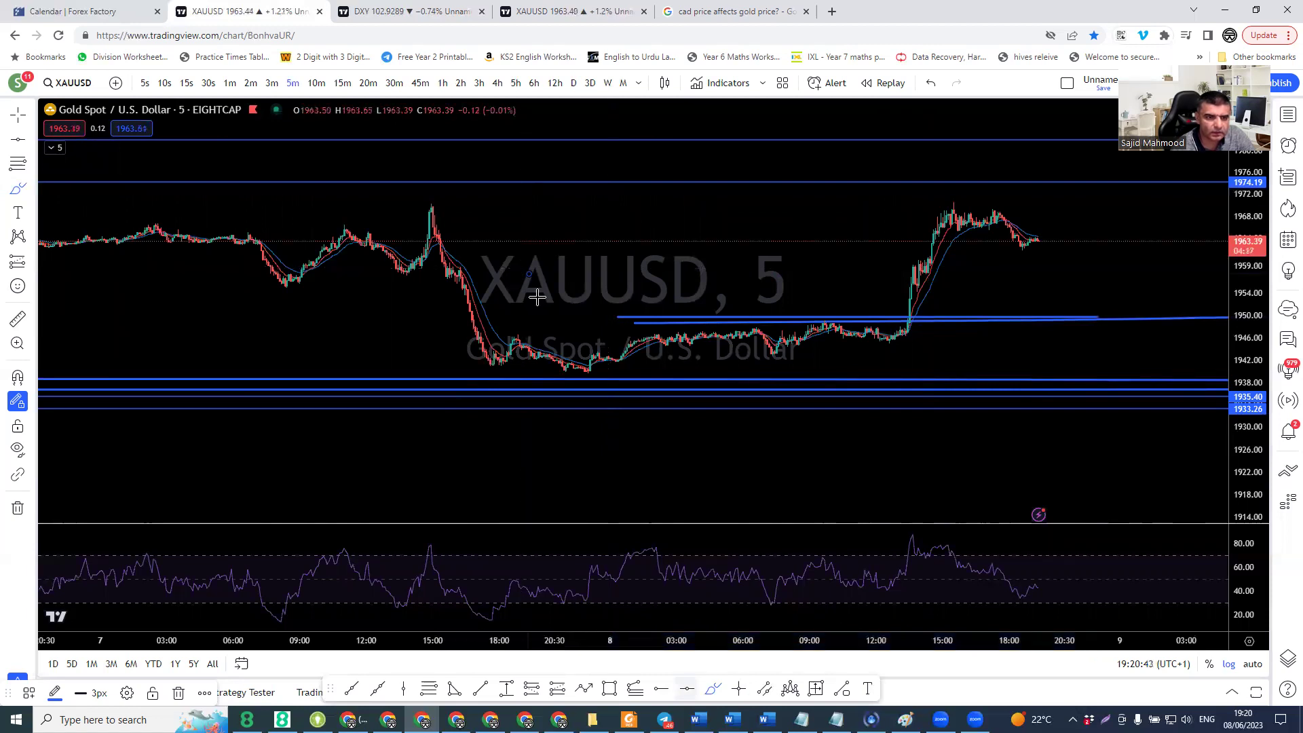
{"action": "left_click", "coordinate": [514, 282]}
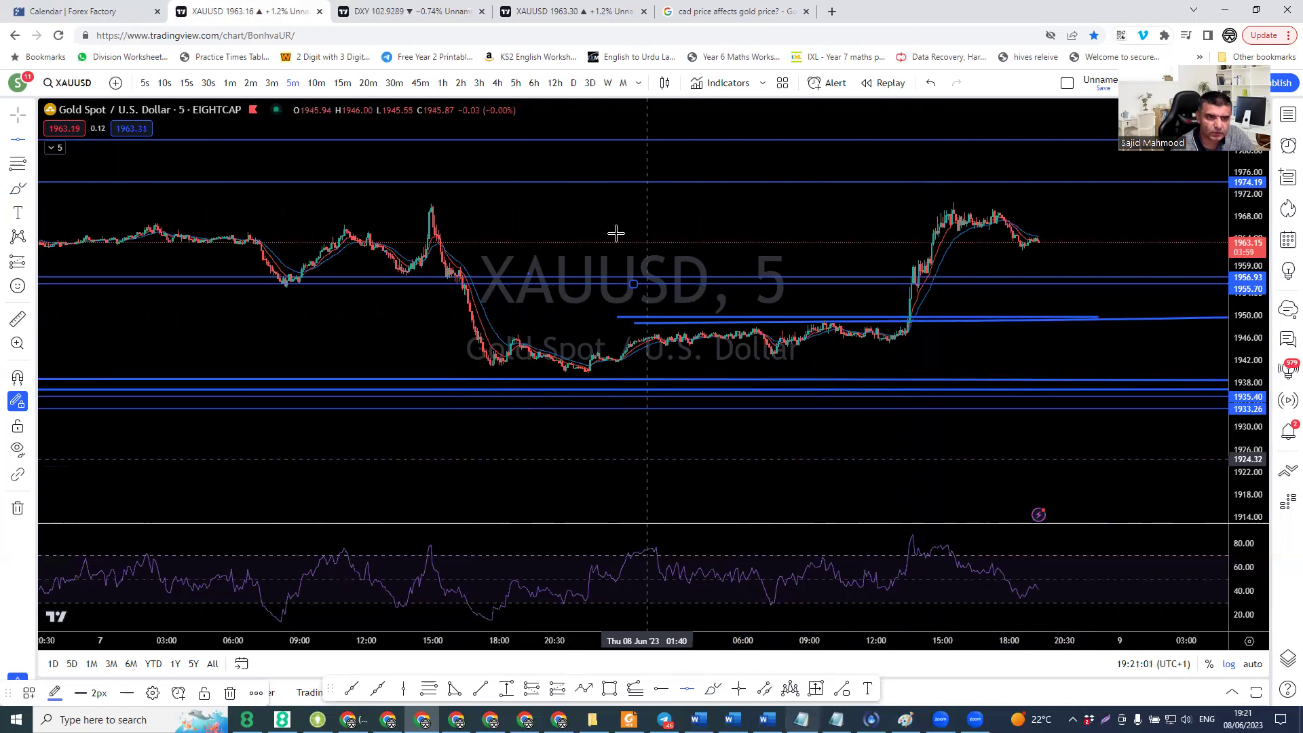
{"action": "left_click", "coordinate": [503, 207]}
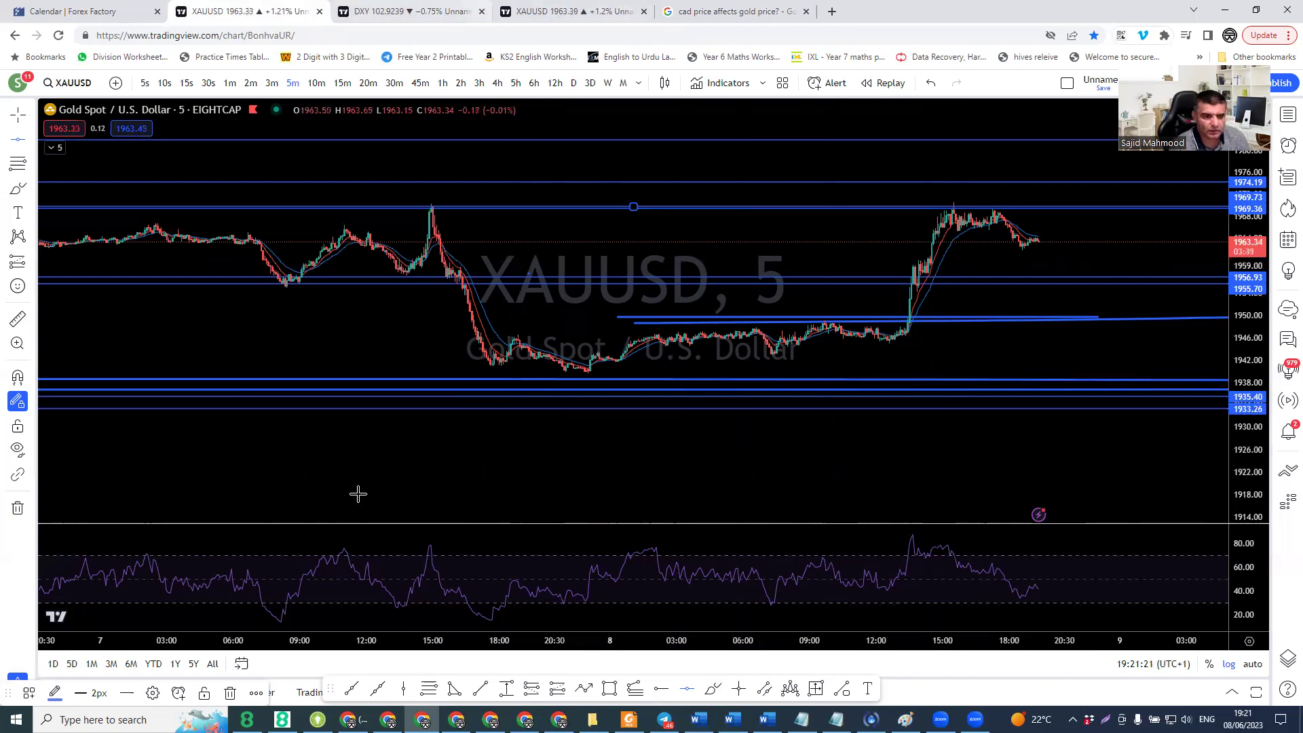
Step: Remove all drawings from the gold chart while keeping its indicators
{"action": "scroll", "coordinate": [348, 465], "scroll_direction": "down", "scroll_amount": 1}
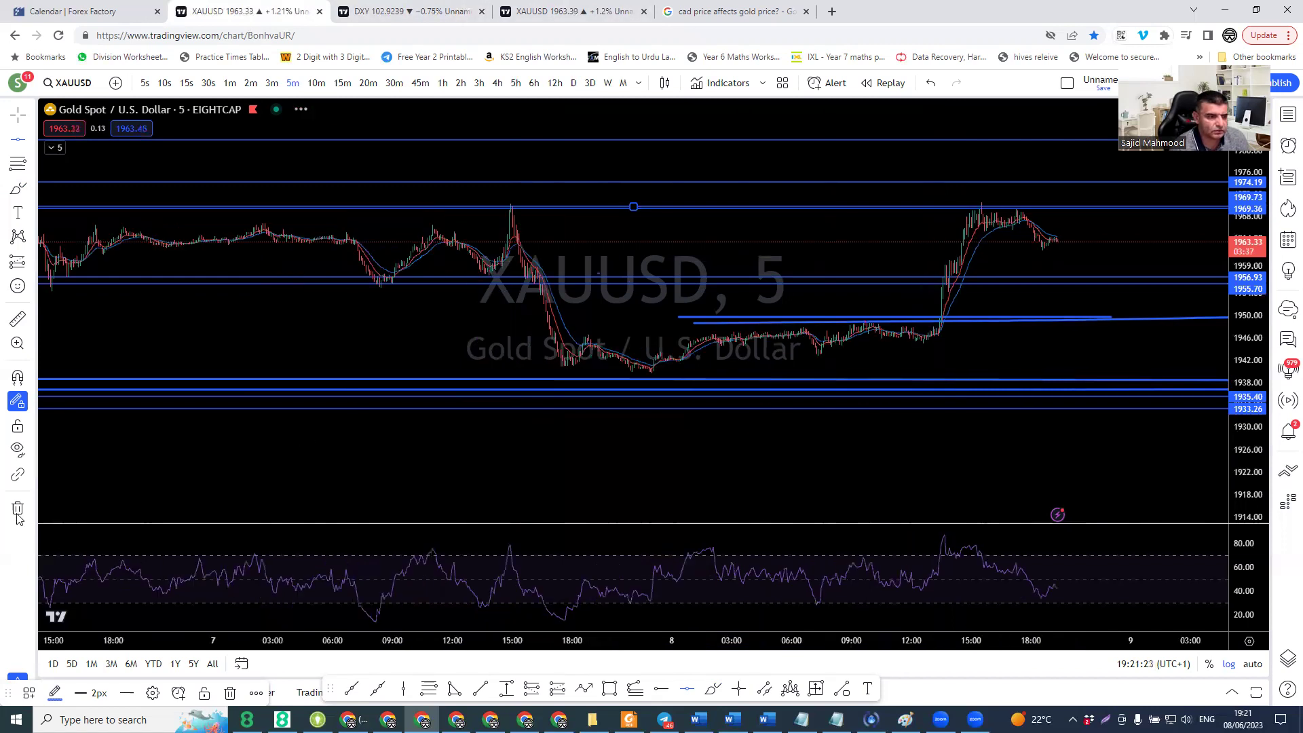
{"action": "left_click", "coordinate": [18, 507]}
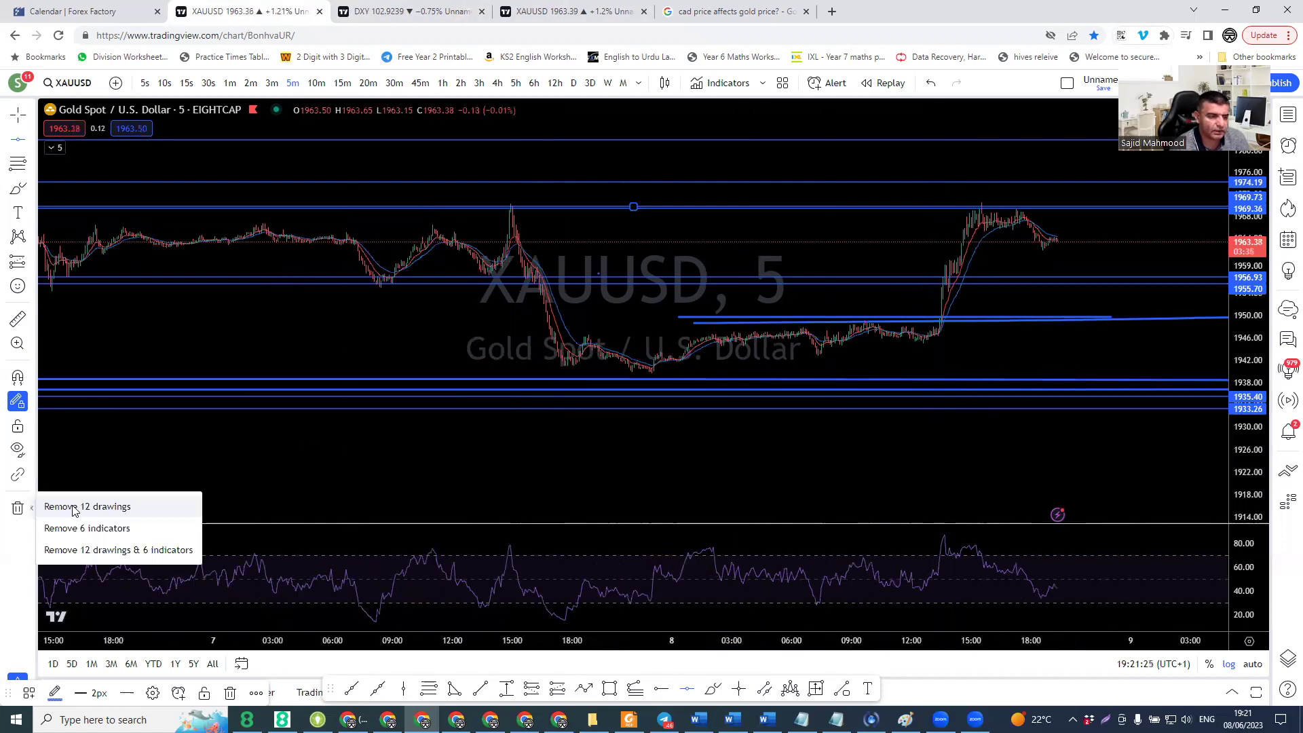
{"action": "left_click", "coordinate": [72, 506]}
Step: Enlarge the latest 8 June rise and pullback on the 5-minute gold chart for a closer look
{"action": "scroll", "coordinate": [780, 397], "scroll_direction": "down", "scroll_amount": 2}
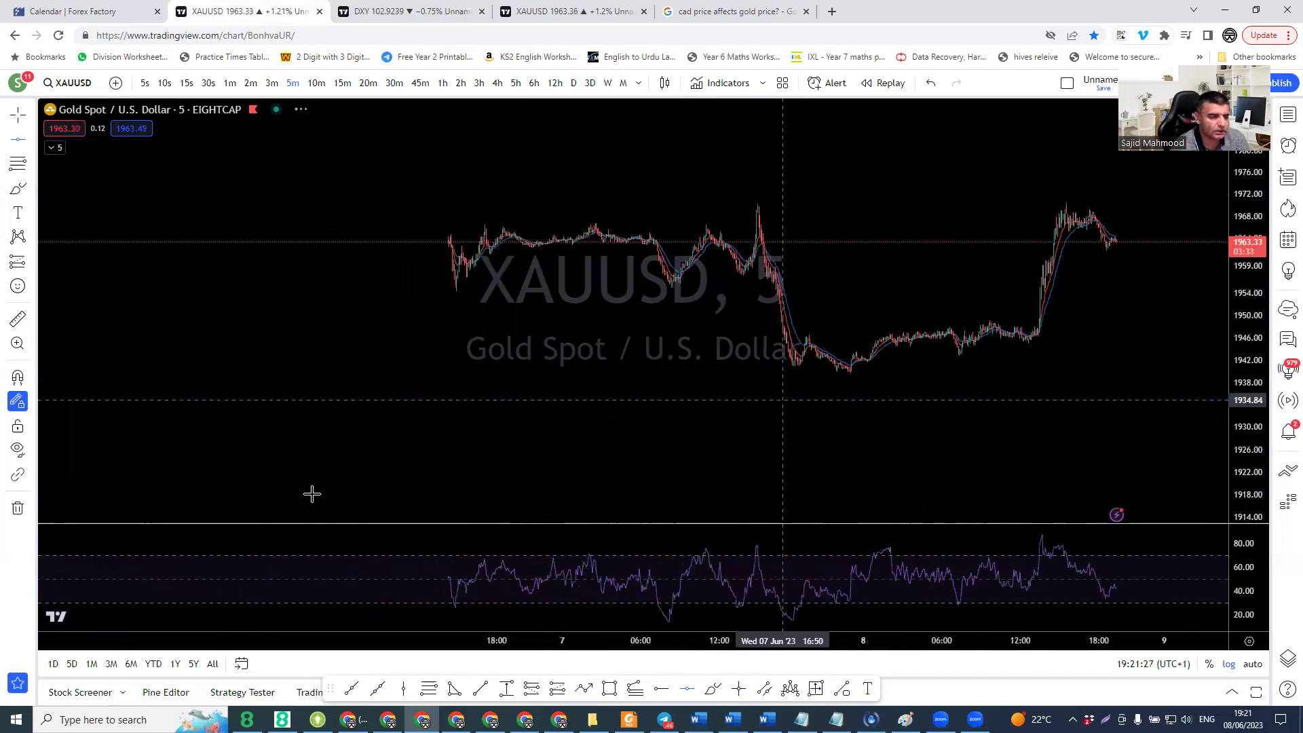
{"action": "scroll", "coordinate": [831, 200], "scroll_direction": "up", "scroll_amount": 3}
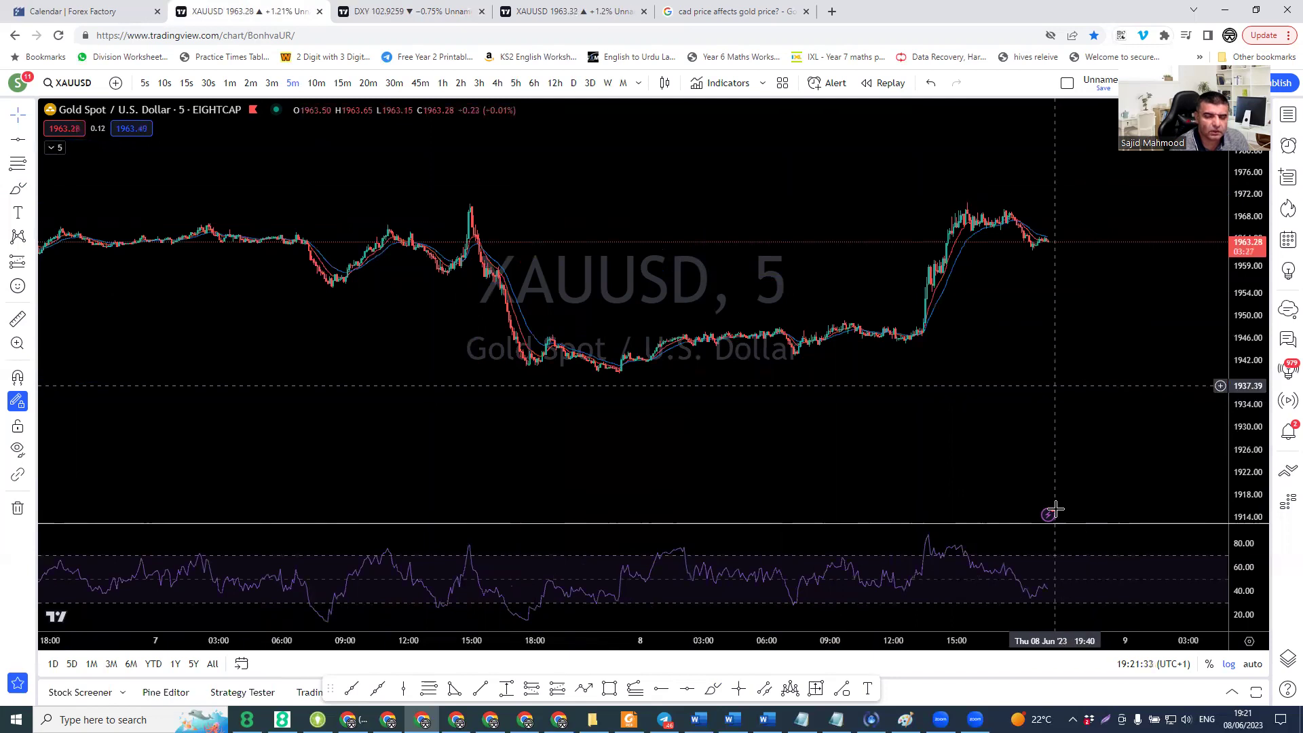
{"action": "left_click_drag", "start_coordinate": [1244, 284], "coordinate": [1245, 280]}
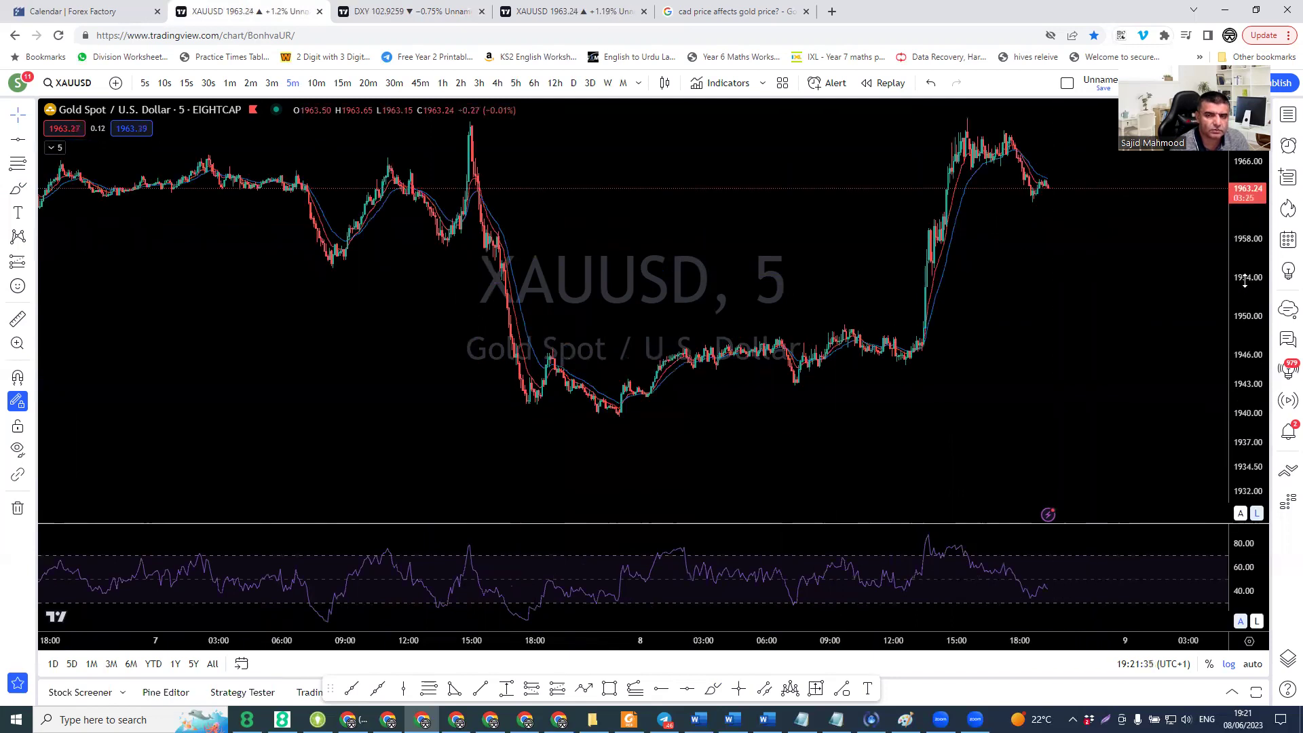
{"action": "scroll", "coordinate": [998, 274], "scroll_direction": "up", "scroll_amount": 2}
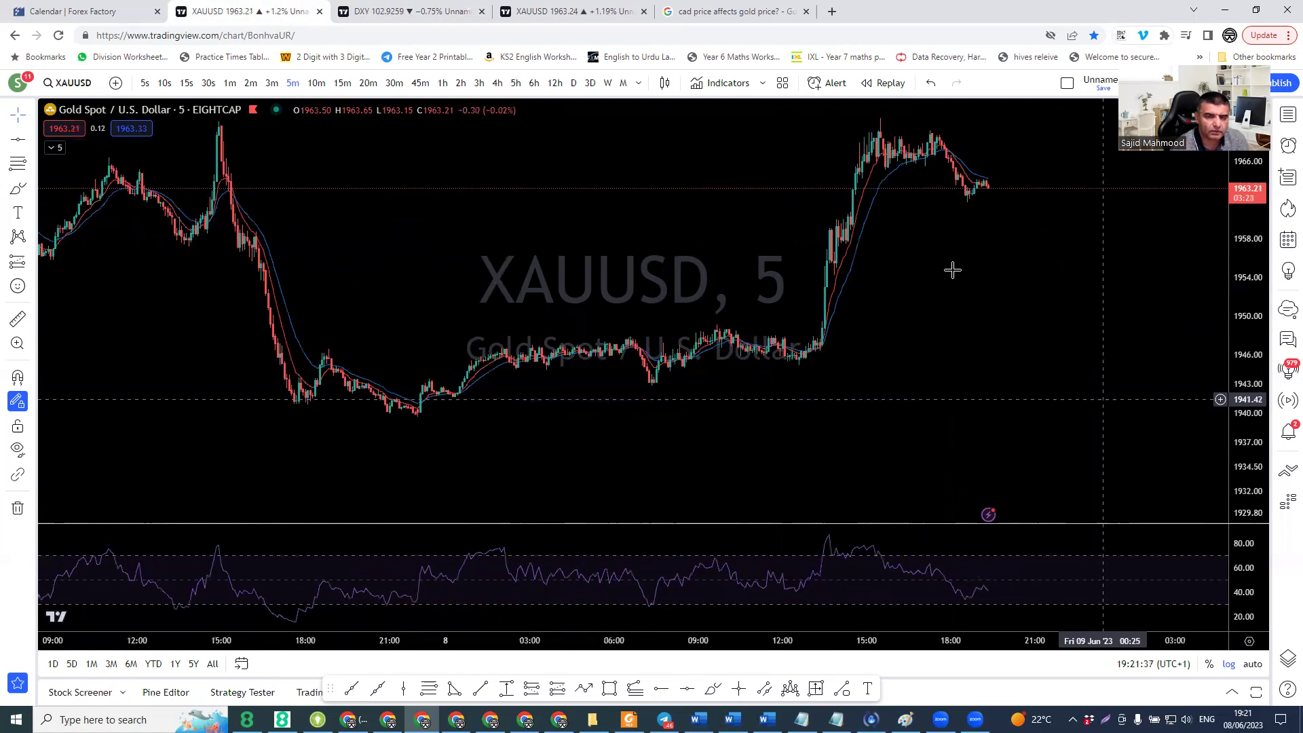
Step: Brush horizontal marks at about 1959 and 1956 across the pause in the 8 June rise on the 5-minute gold chart
{"action": "left_click_drag", "start_coordinate": [913, 307], "coordinate": [945, 357]}
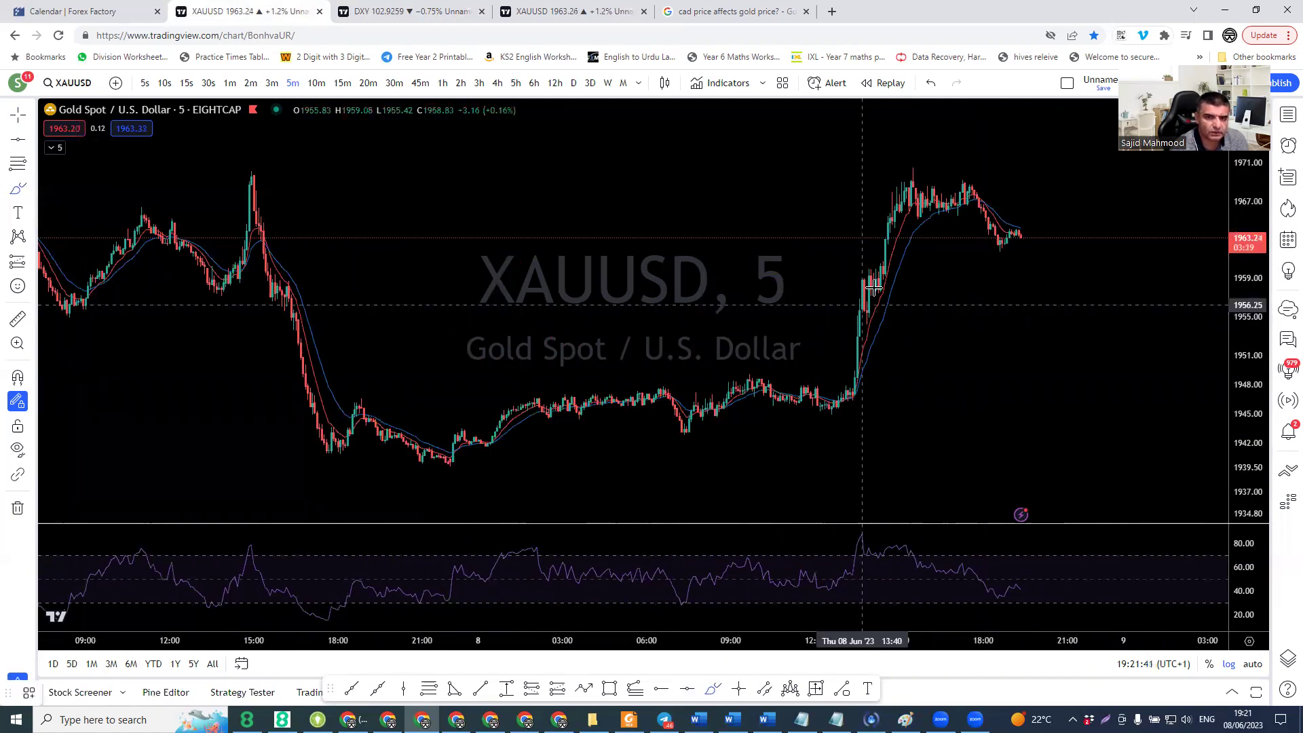
{"action": "mouse_move", "coordinate": [856, 279]}
{"action": "left_mouse_down"}
{"action": "mouse_move", "coordinate": [882, 279]}
{"action": "mouse_move", "coordinate": [829, 279]}
{"action": "mouse_move", "coordinate": [872, 279]}
{"action": "left_mouse_up"}
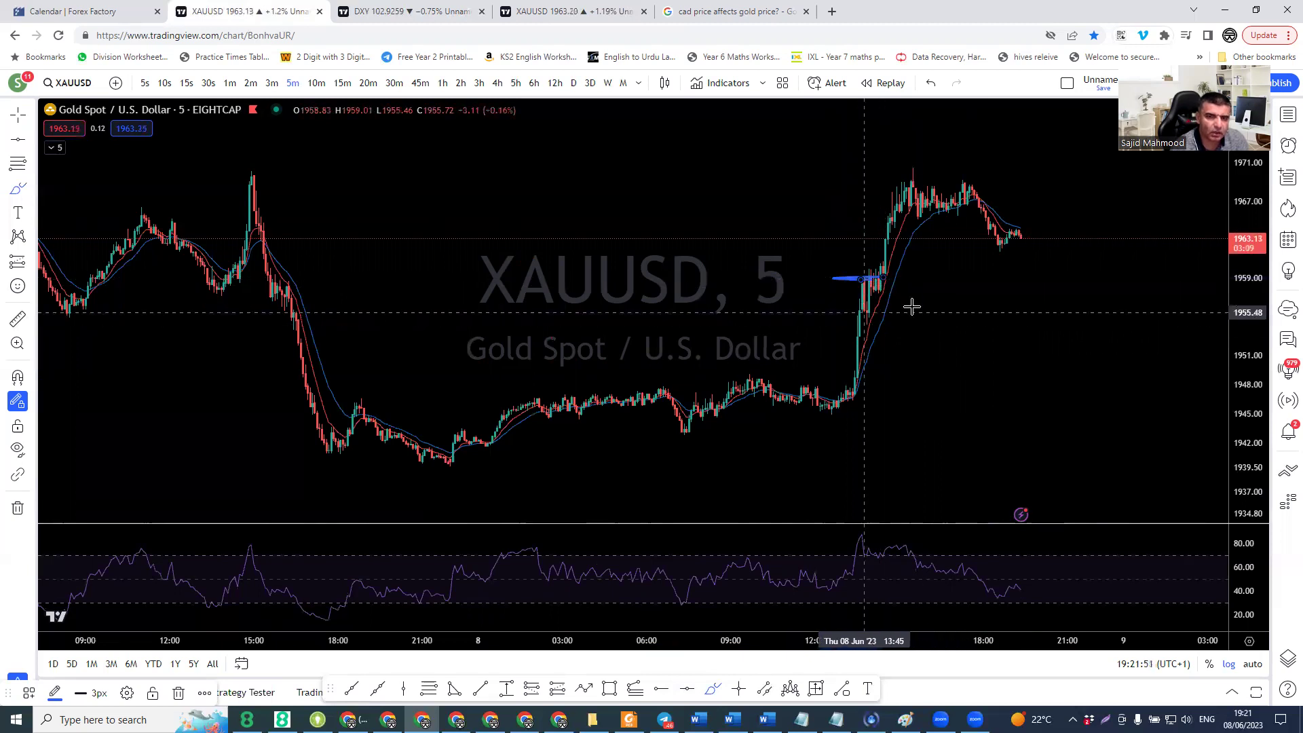
{"action": "left_click_drag", "start_coordinate": [849, 307], "coordinate": [911, 306]}
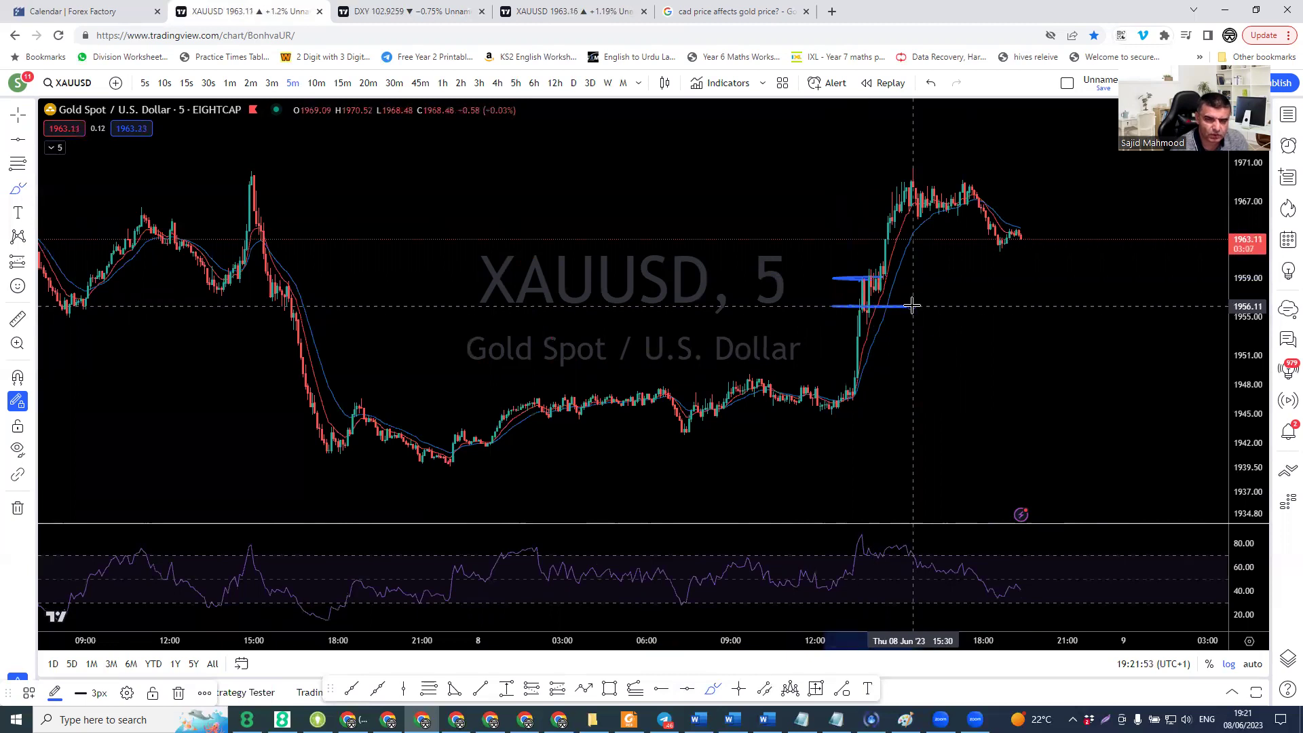
{"action": "left_click_drag", "start_coordinate": [911, 307], "coordinate": [819, 308]}
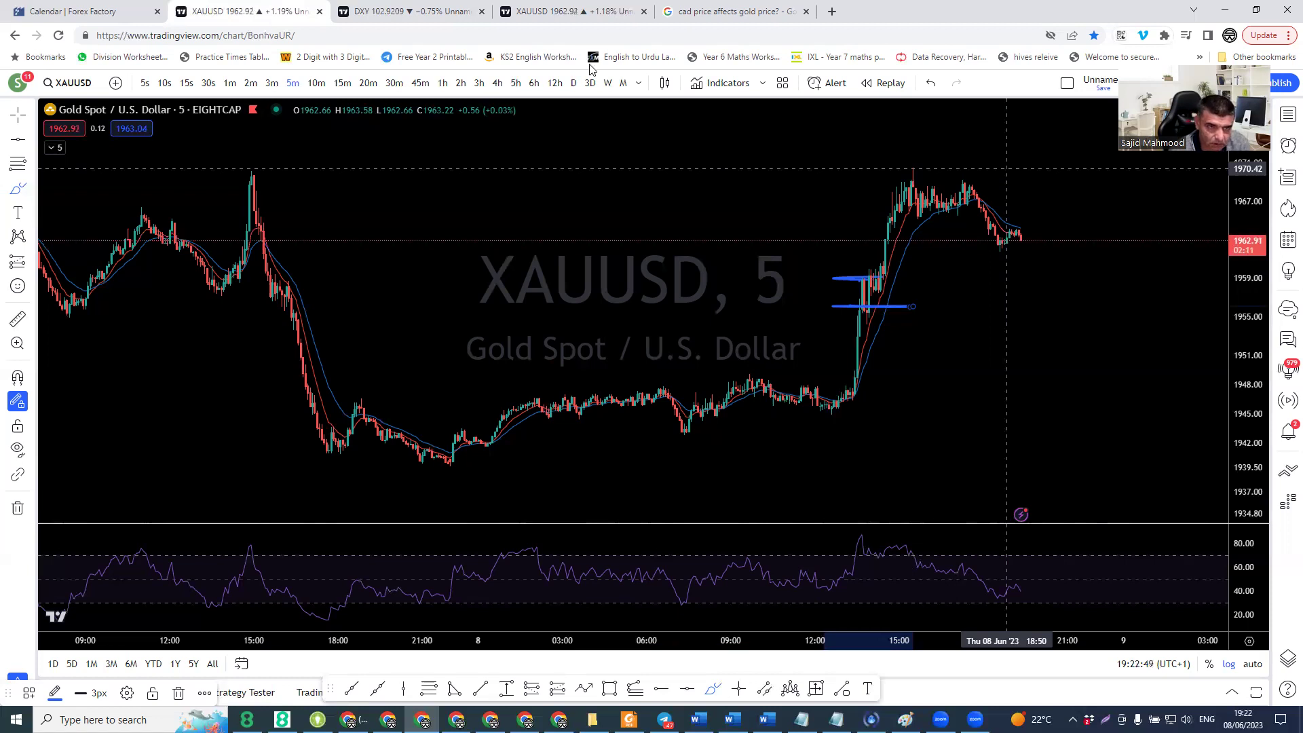
Step: Switch gold to the 1-hour timeframe and draw horizontal lines at 1970.56, 1970.07, 1965.87, 1965.26, 1954.94, 1953.96 and 1948.71
{"action": "left_click", "coordinate": [443, 83]}
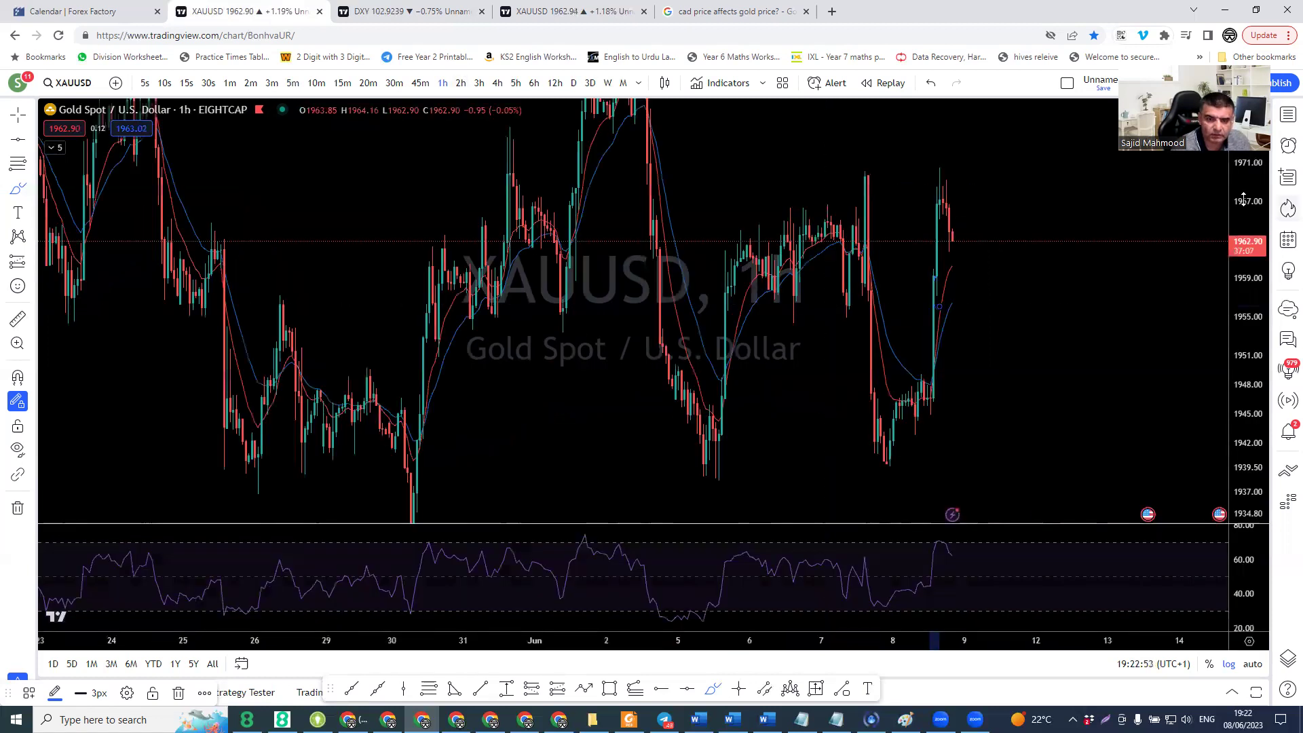
{"action": "scroll", "coordinate": [1224, 380], "scroll_direction": "down", "scroll_amount": 2}
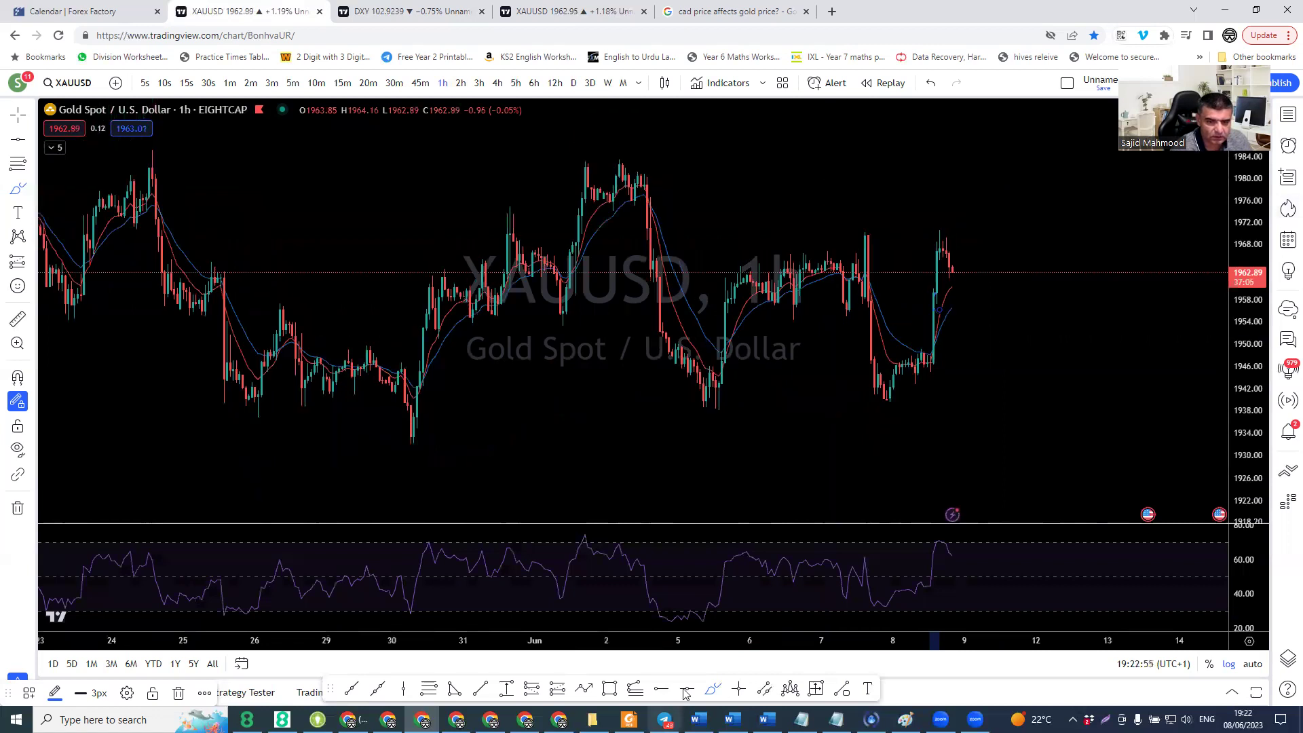
{"action": "left_click", "coordinate": [921, 232]}
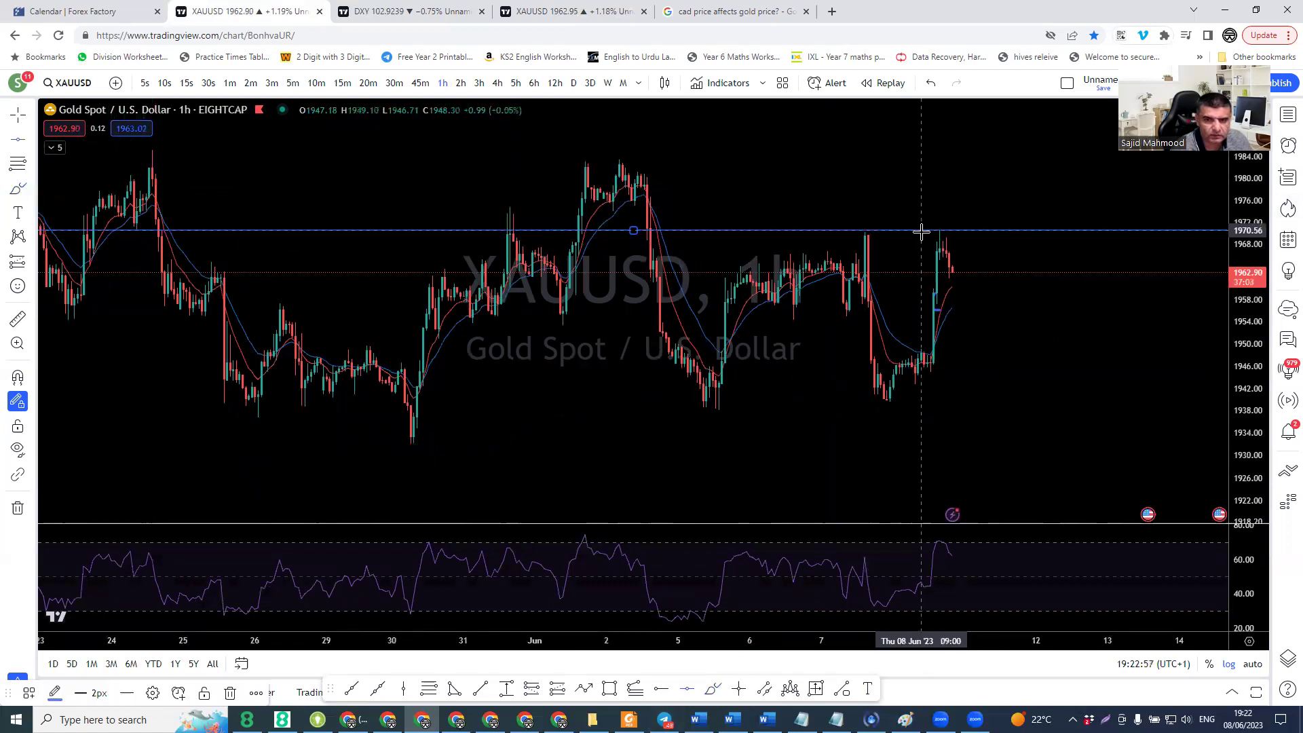
{"action": "left_click", "coordinate": [918, 230]}
{"action": "left_click", "coordinate": [794, 255]}
{"action": "left_click", "coordinate": [796, 259]}
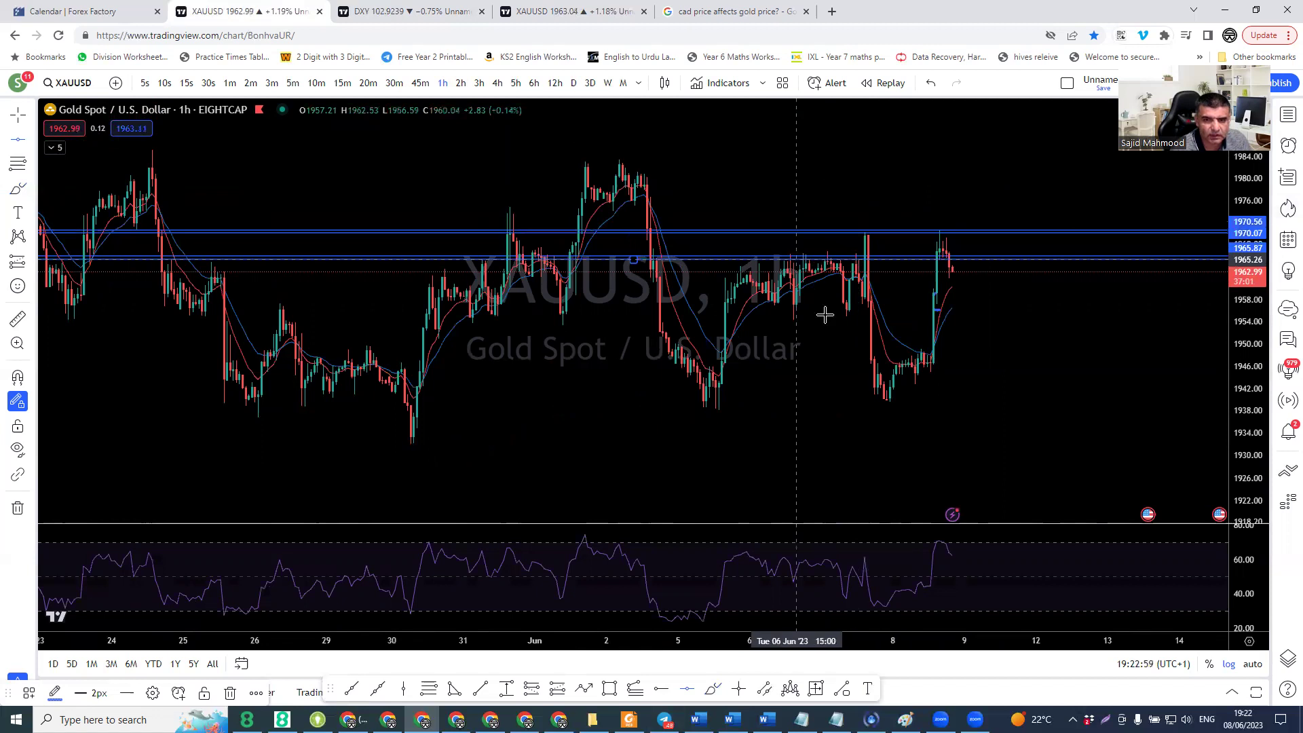
{"action": "left_click", "coordinate": [825, 317]}
{"action": "left_click", "coordinate": [821, 320]}
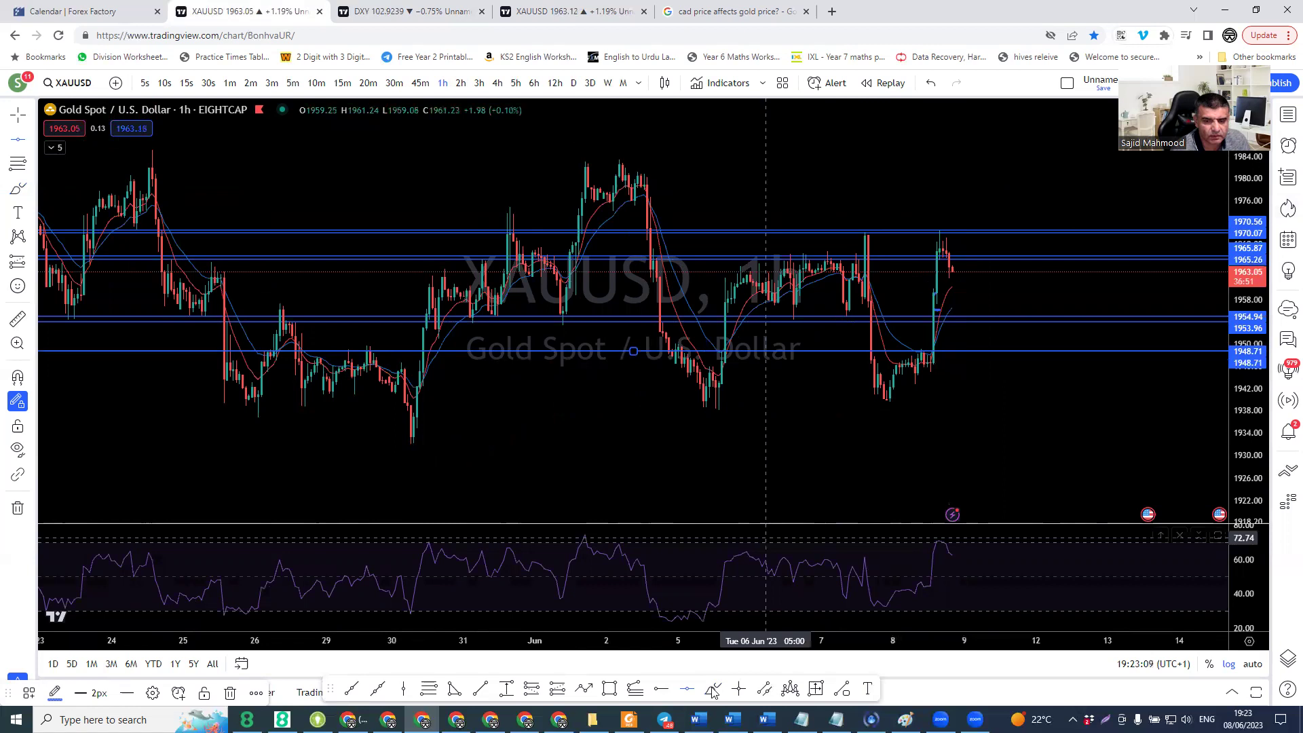
Step: Brush price paths dipping to about 1955, one rebounding and one falling to 1948, mark about 1949, and draw lines at 1983.69 and 1982.45
{"action": "key", "text": "alt+shift+b"}
{"action": "mouse_move", "coordinate": [951, 272]}
{"action": "left_mouse_down"}
{"action": "mouse_move", "coordinate": [962, 311]}
{"action": "mouse_move", "coordinate": [1008, 240]}
{"action": "left_mouse_up"}
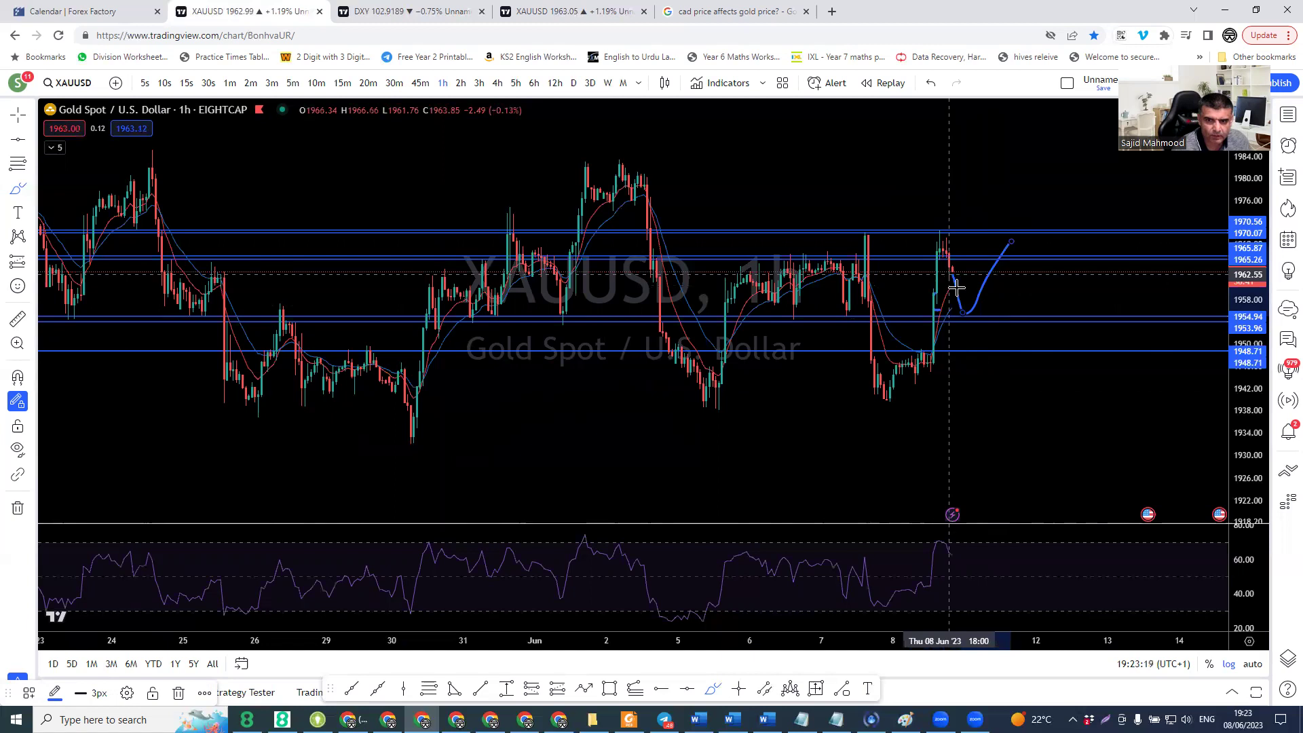
{"action": "mouse_move", "coordinate": [965, 308]}
{"action": "left_mouse_down"}
{"action": "mouse_move", "coordinate": [983, 283]}
{"action": "mouse_move", "coordinate": [1010, 353]}
{"action": "left_mouse_up"}
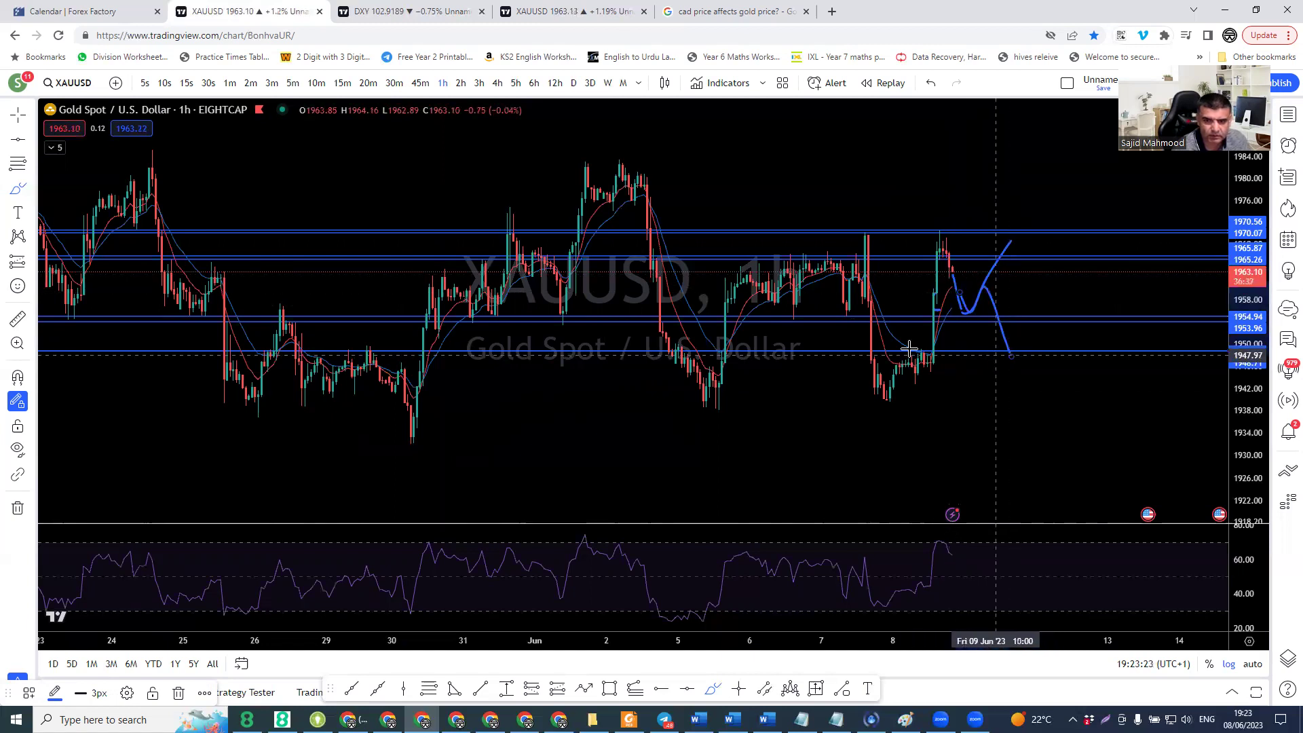
{"action": "mouse_move", "coordinate": [1027, 347]}
{"action": "left_mouse_down"}
{"action": "mouse_move", "coordinate": [1038, 346]}
{"action": "mouse_move", "coordinate": [1026, 340]}
{"action": "left_mouse_up"}
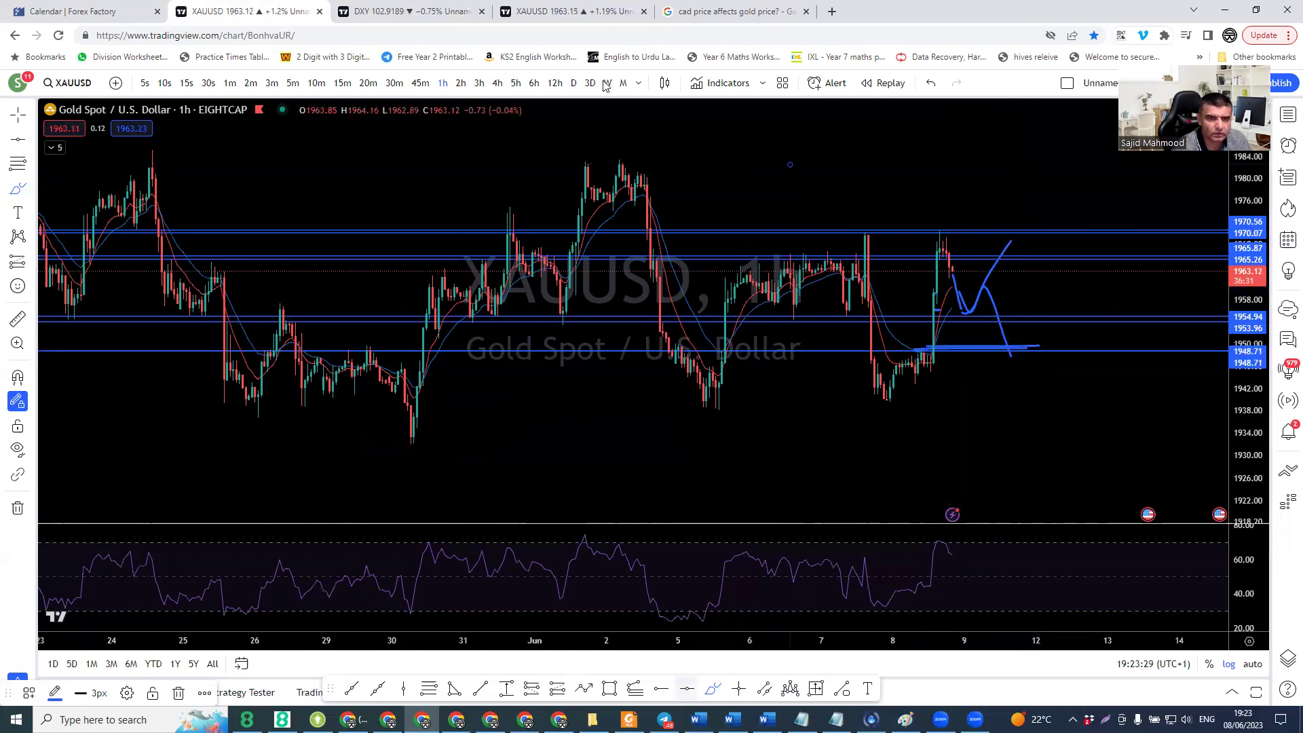
{"action": "left_click", "coordinate": [631, 158]}
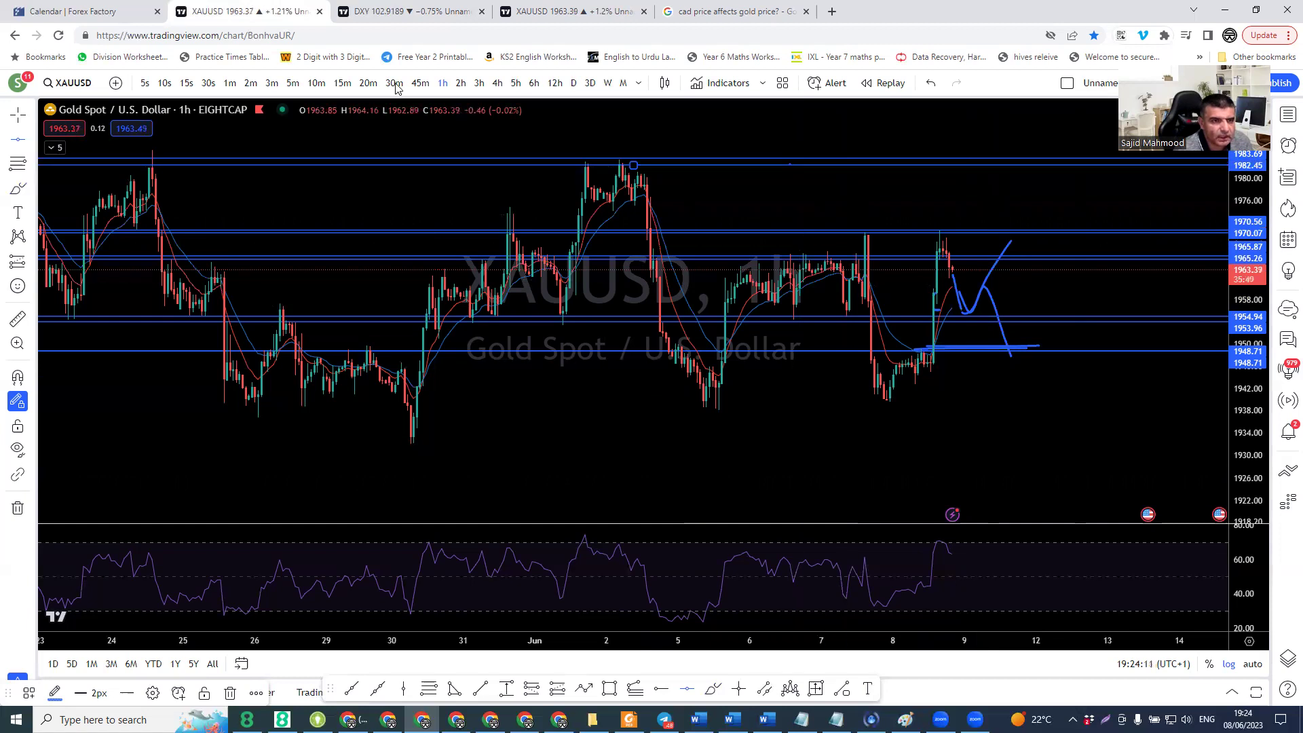
Step: Clear every drawing from the 1-hour gold chart, keeping the indicators
{"action": "left_click", "coordinate": [17, 510]}
{"action": "left_click", "coordinate": [61, 502]}
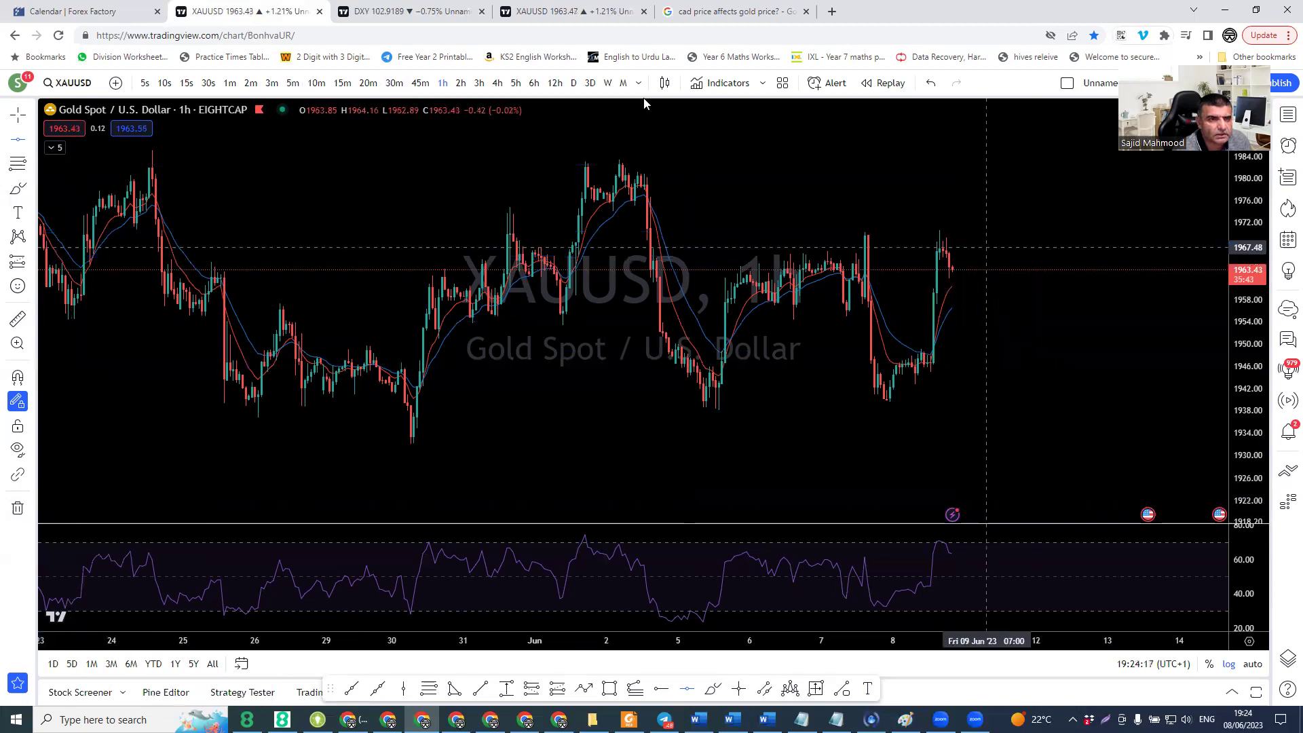
Step: Switch gold to the 4-hour timeframe and examine the price swings from early May to 8 June
{"action": "left_click", "coordinate": [497, 83]}
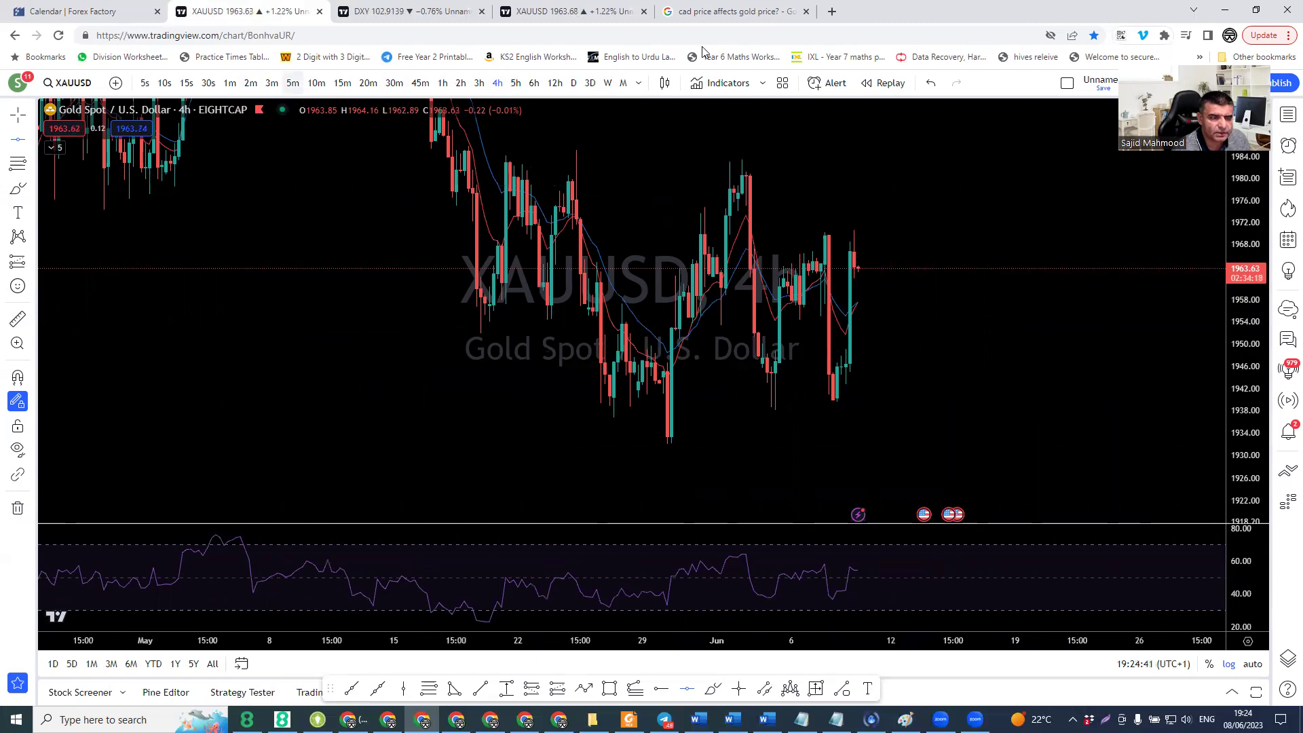
{"action": "scroll", "coordinate": [719, 434], "scroll_direction": "up", "scroll_amount": 1}
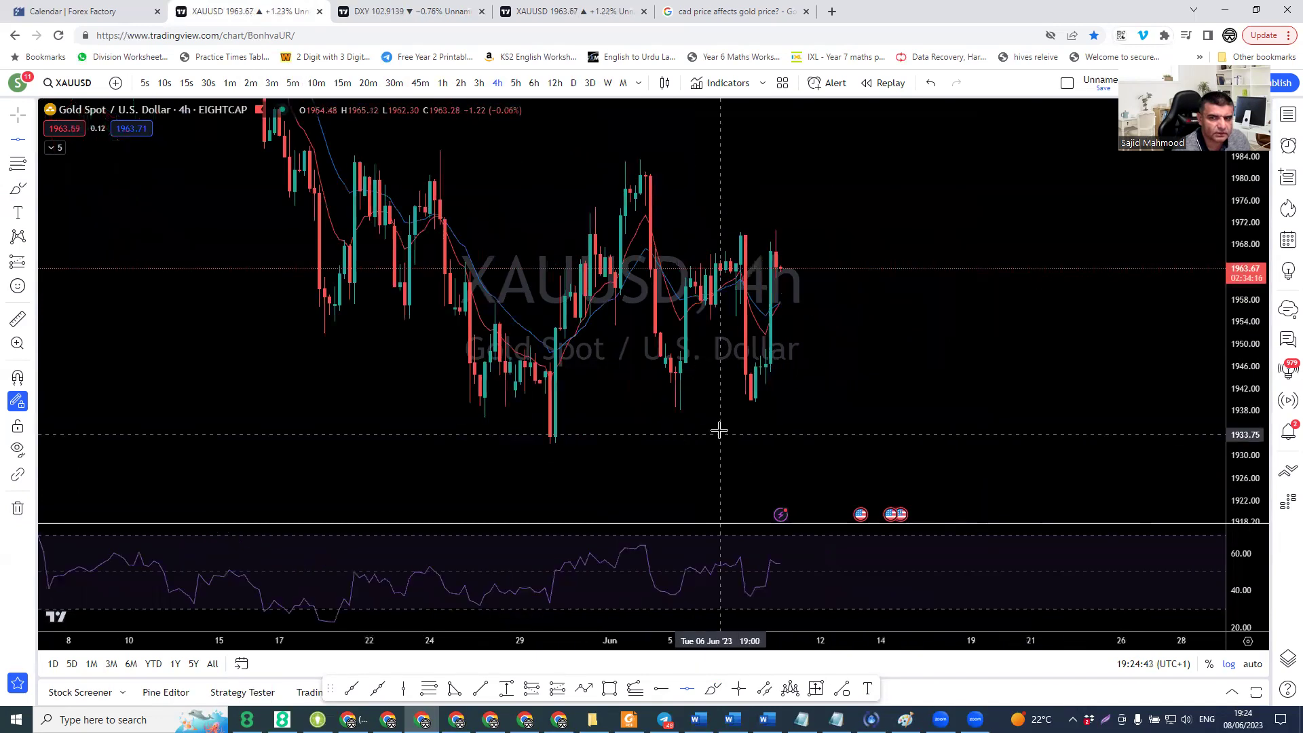
{"action": "scroll", "coordinate": [1072, 271], "scroll_direction": "up", "scroll_amount": 1}
{"action": "scroll", "coordinate": [1026, 322], "scroll_direction": "down", "scroll_amount": 1}
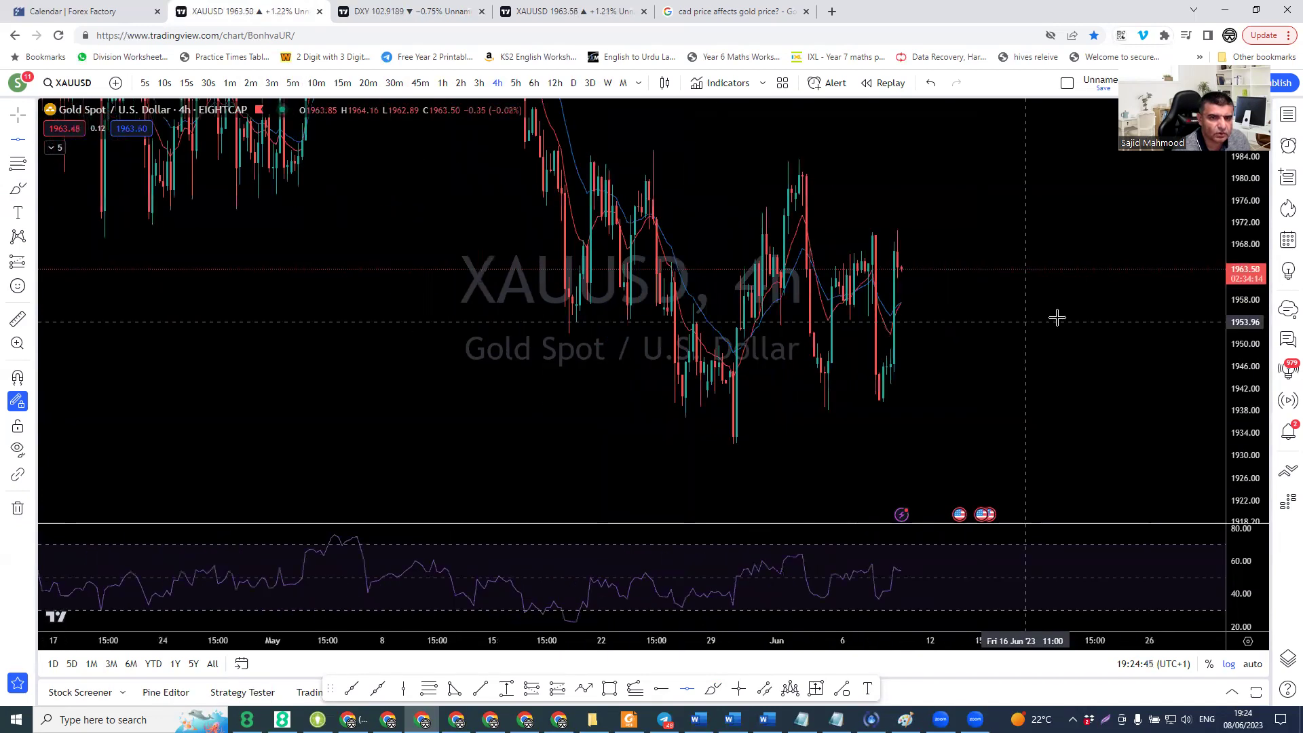
{"action": "scroll", "coordinate": [659, 264], "scroll_direction": "up", "scroll_amount": 1}
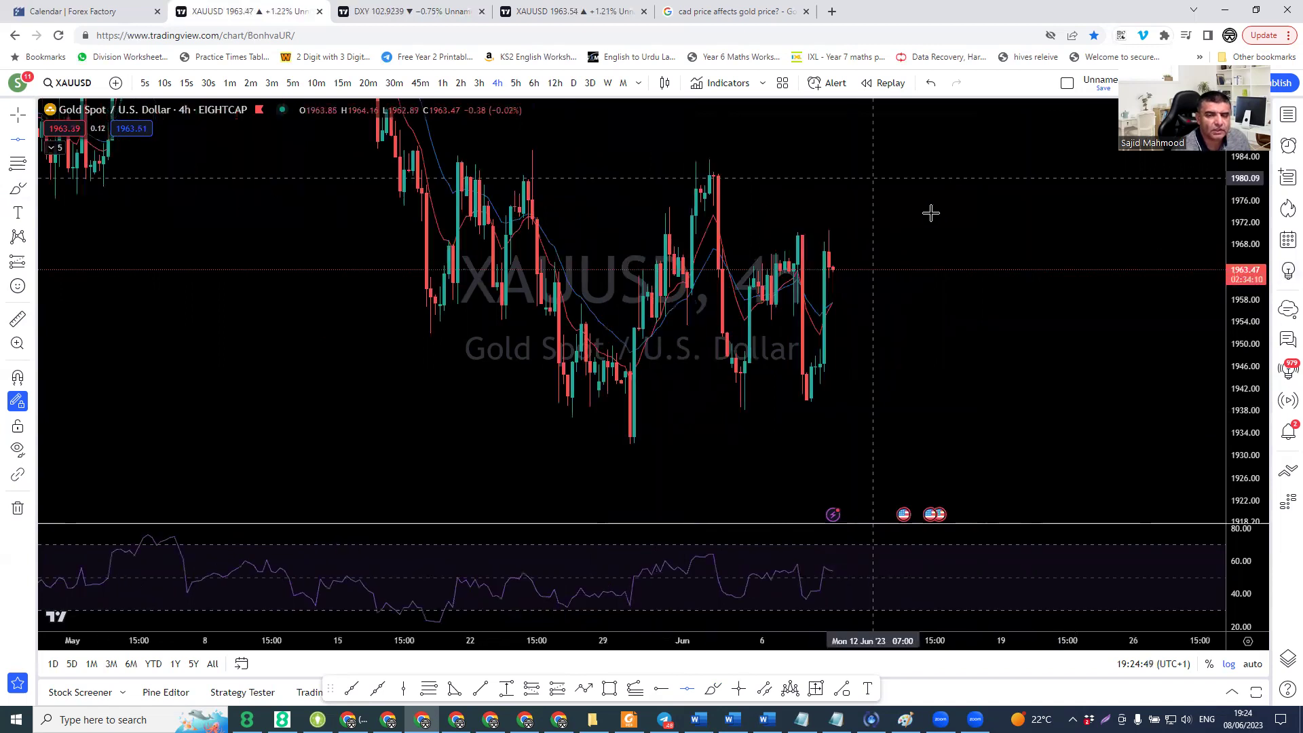
{"action": "scroll", "coordinate": [851, 270], "scroll_direction": "left", "scroll_amount": 3}
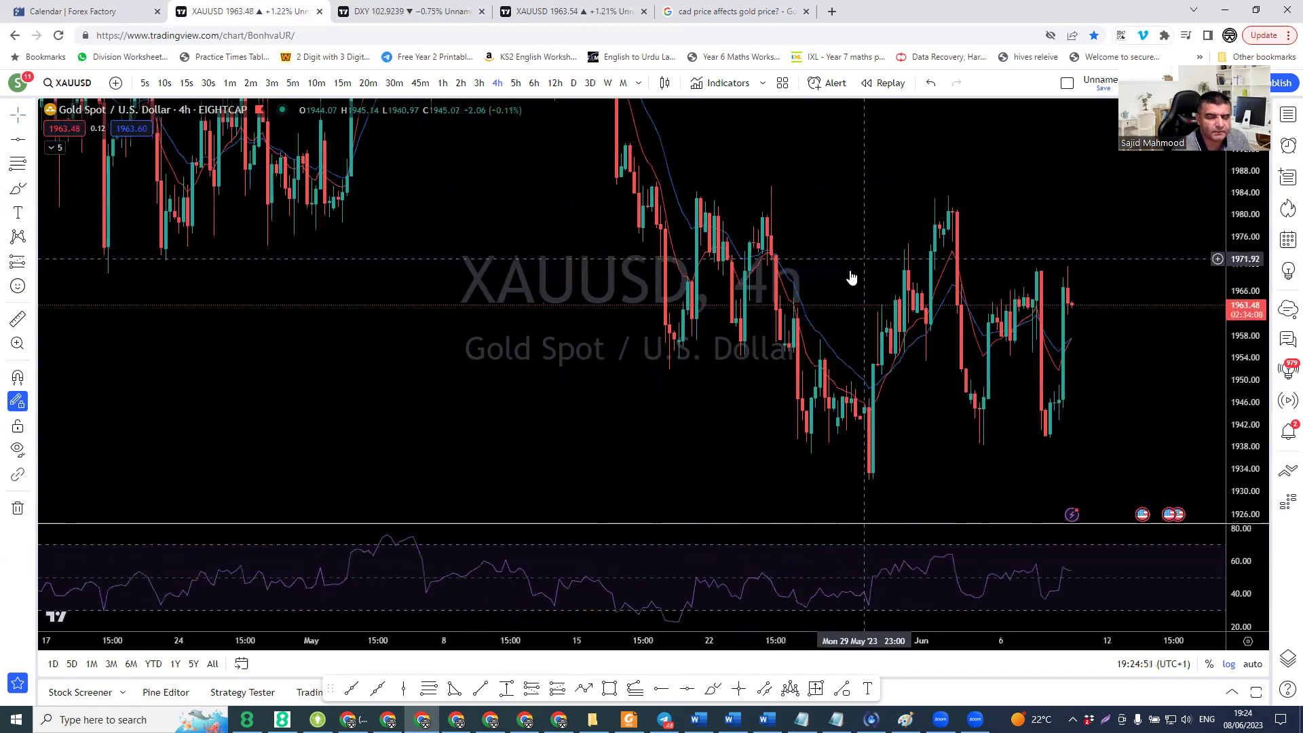
{"action": "scroll", "coordinate": [652, 264], "scroll_direction": "up", "scroll_amount": 1}
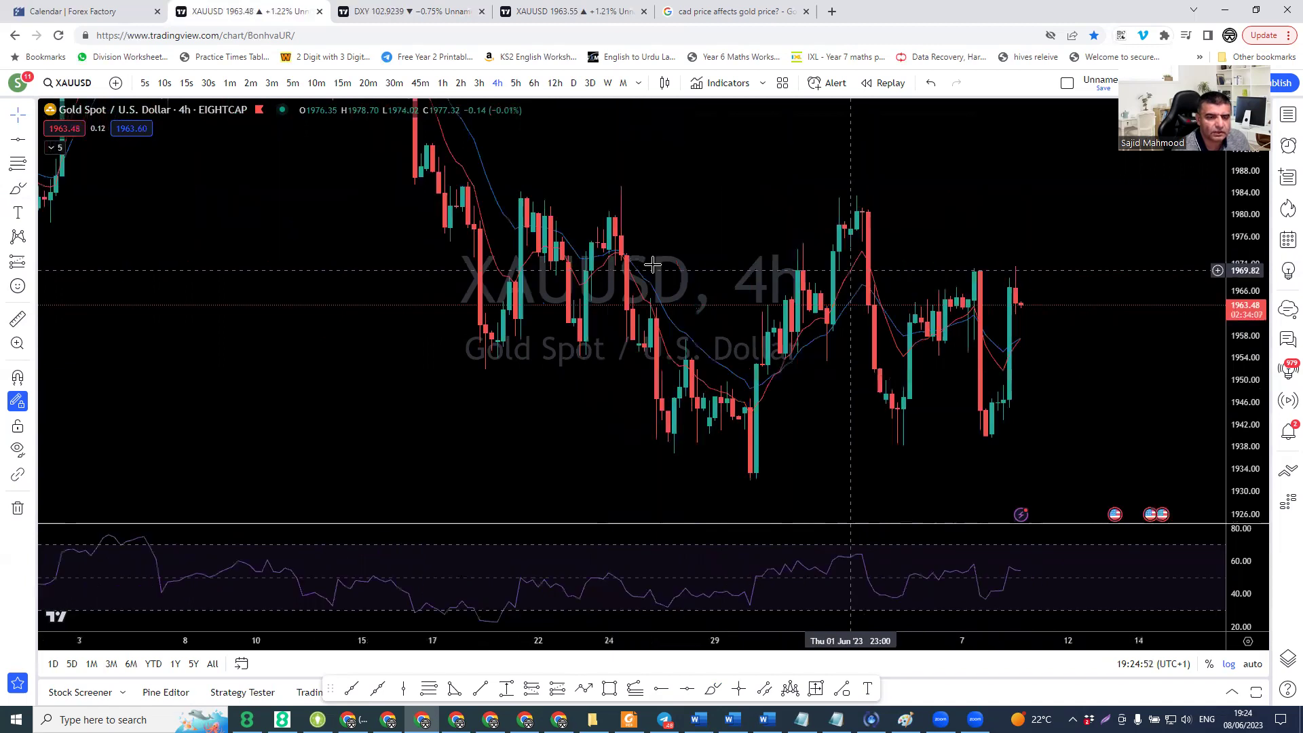